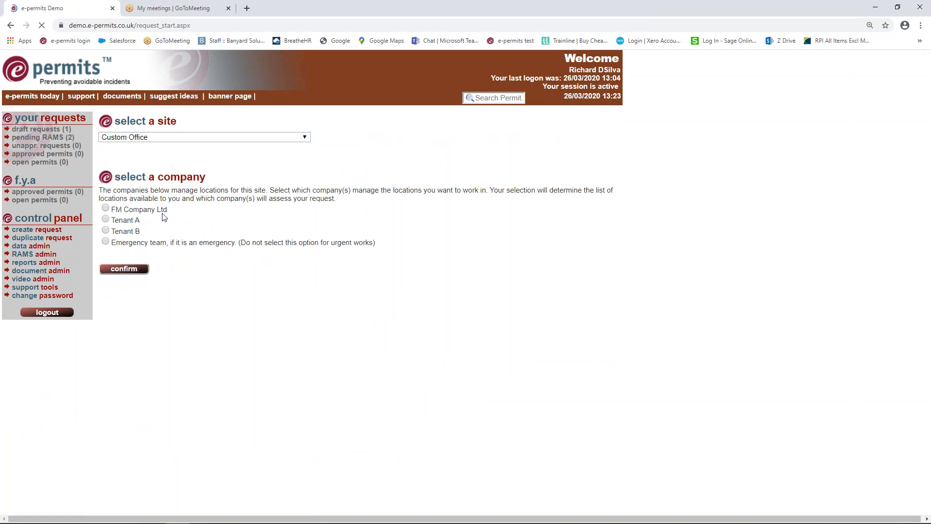
# Choose FM Company Ltd as the managing company for Custom Office and fill in the work order number on the new request.
pyautogui.click(105, 208)
pyautogui.click(128, 270)
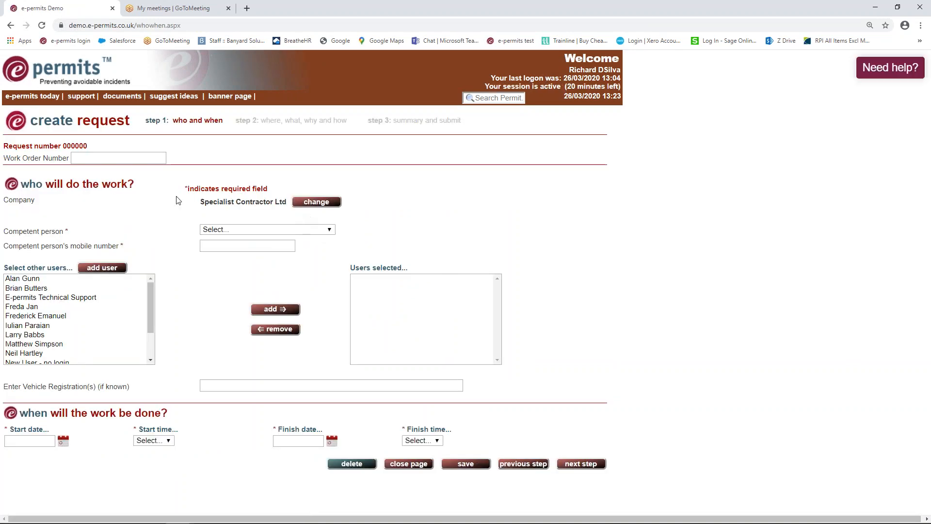
pyautogui.click(103, 159)
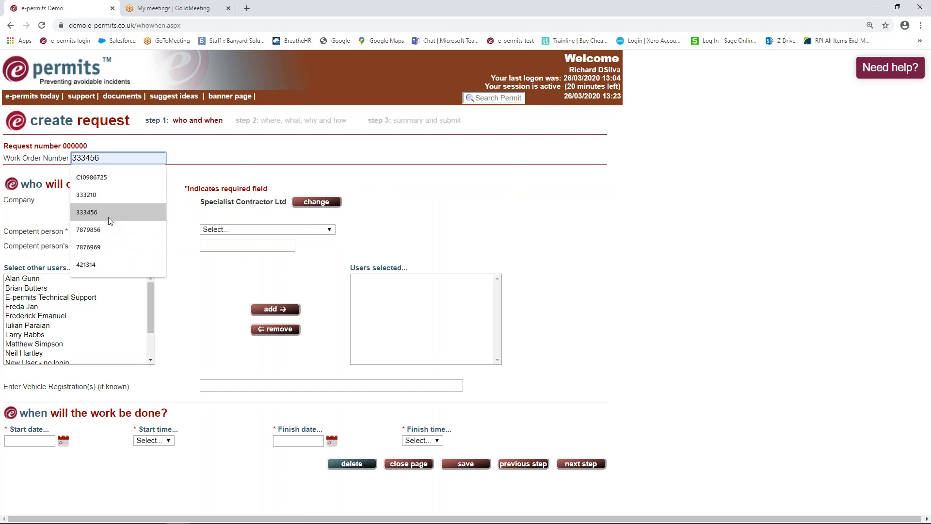
pyautogui.click(111, 213)
# Assign the competent person and one additional user to the work, and fill in the vehicle registration.
pyautogui.click(263, 230)
pyautogui.click(228, 304)
pyautogui.click(43, 317)
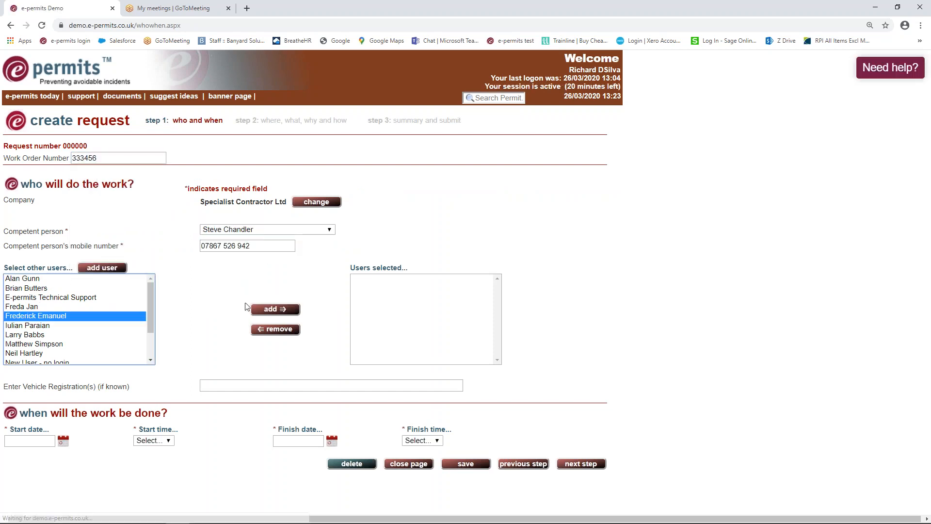
pyautogui.click(272, 309)
pyautogui.click(242, 385)
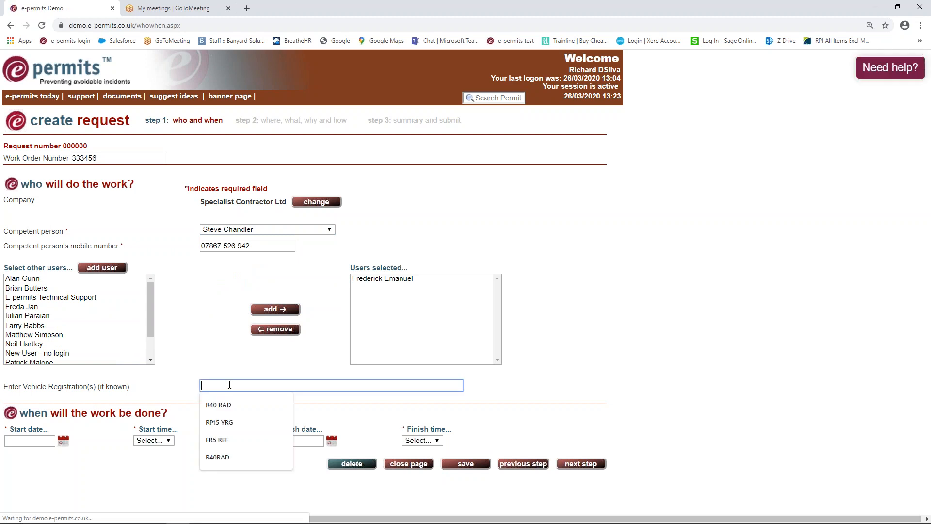
pyautogui.click(233, 420)
# Schedule the work from 31/03/2020 10:00 to 31/03/2020 17:00 and continue to step 2 of the request.
pyautogui.click(63, 441)
pyautogui.click(62, 423)
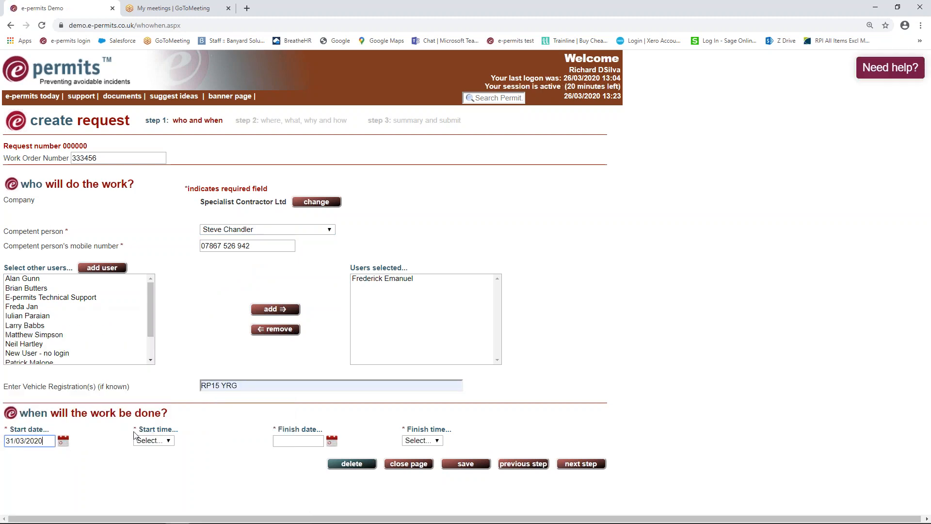
pyautogui.click(165, 440)
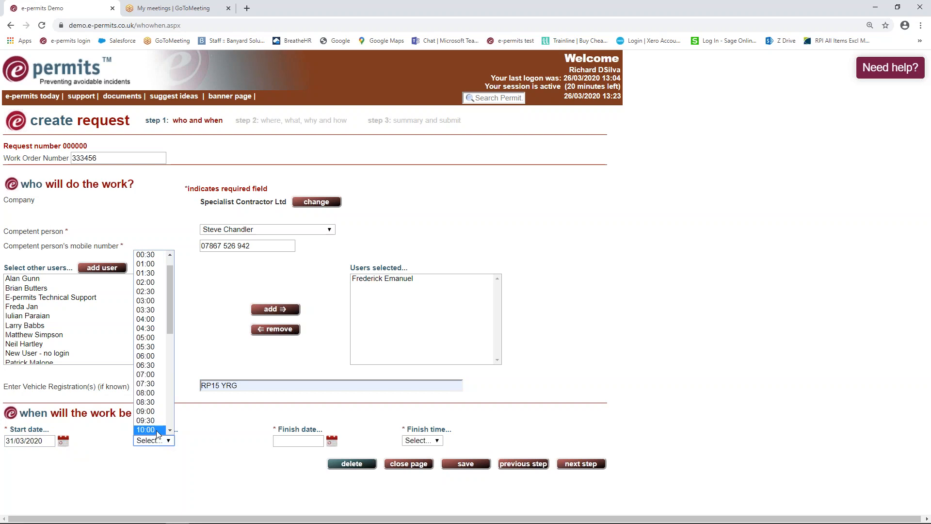
pyautogui.click(156, 429)
pyautogui.click(332, 440)
pyautogui.click(333, 421)
pyautogui.click(438, 440)
pyautogui.scroll(-5, 440, 426)
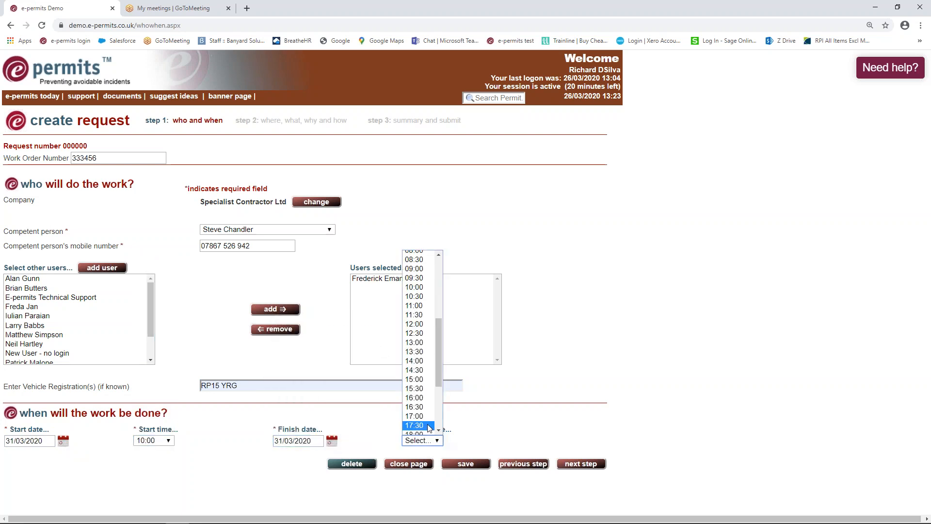
pyautogui.click(414, 417)
pyautogui.click(575, 462)
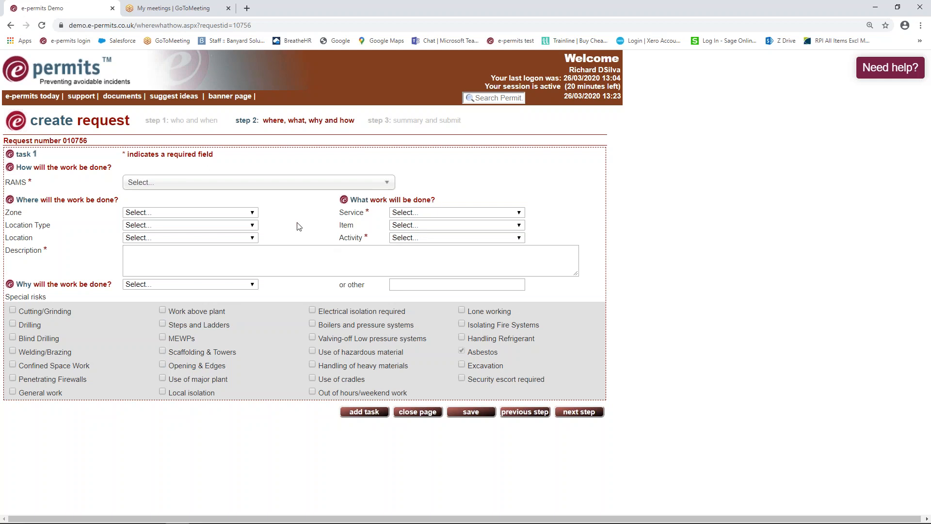
# Set task 1 to Basement -1, Engineering - plant rooms, Boiler room (2149), with service HVAC - heating - boilers, item Boiler 1 and activity Repairing.
pyautogui.click(475, 224)
pyautogui.click(426, 243)
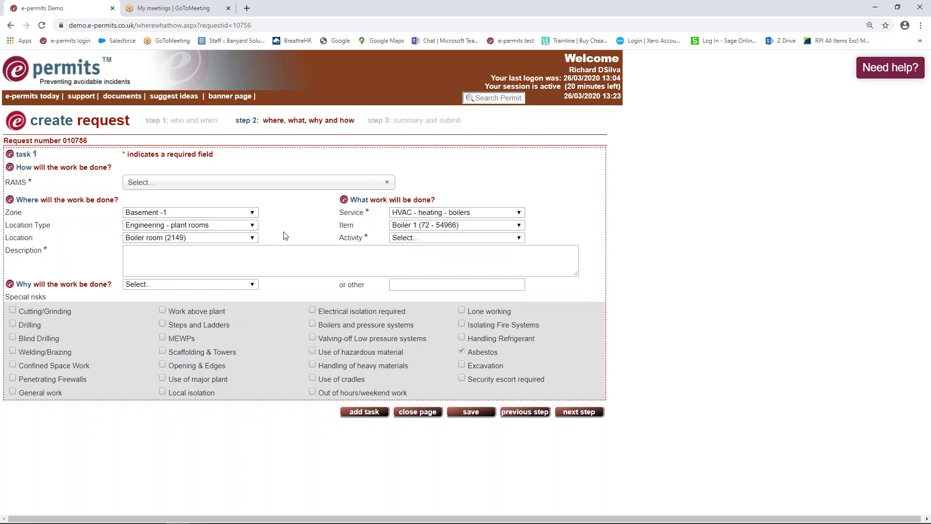
pyautogui.click(420, 239)
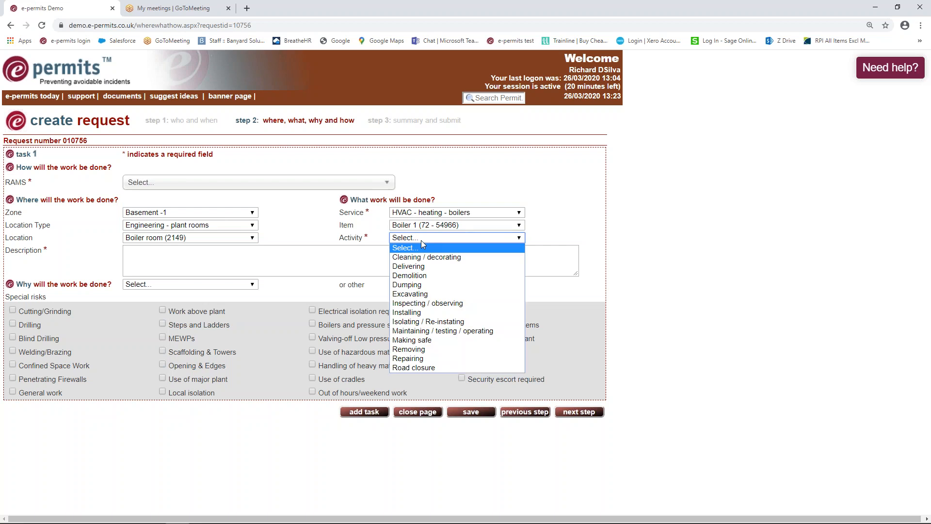
pyautogui.click(414, 359)
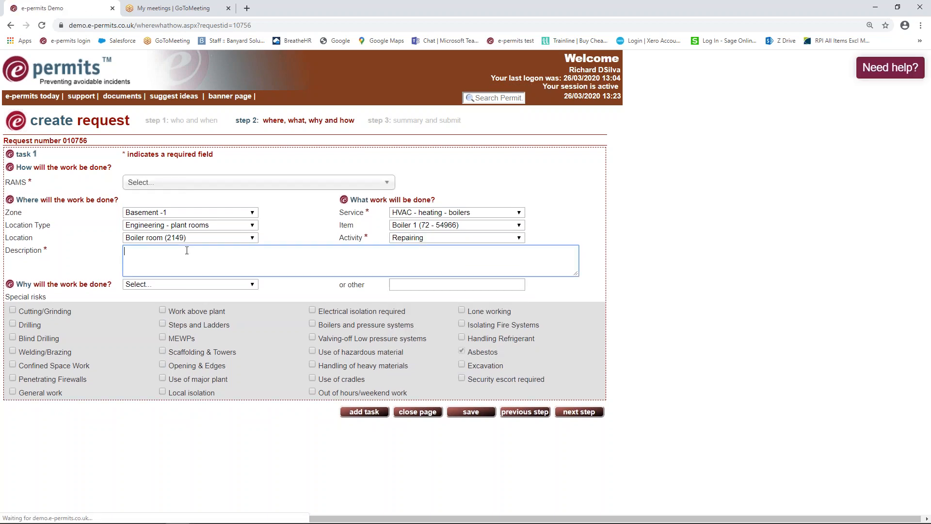
# Describe the task as "Welding a plate on the cover of the boiler" and set its reason to Building services fault.
pyautogui.write('Welding a plate on teh cover of teh bier')
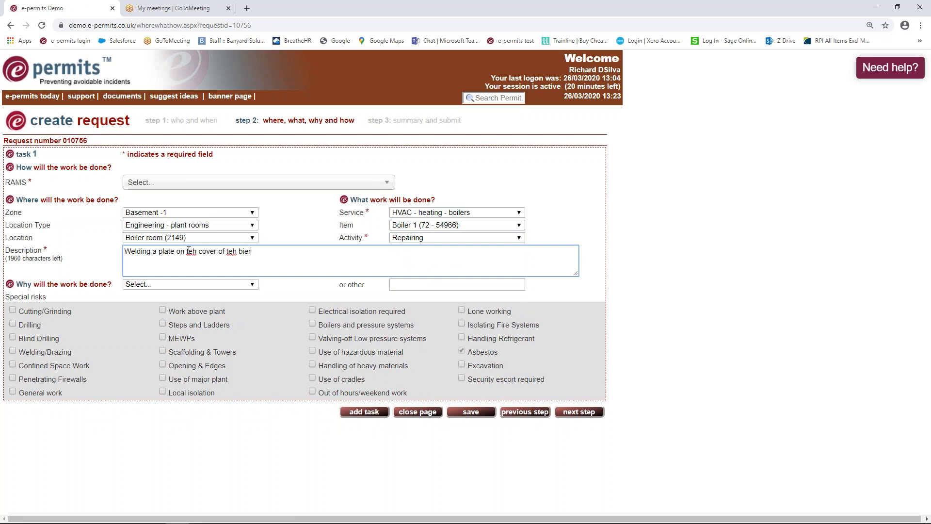
pyautogui.moveTo(197, 252); pyautogui.dragTo(188, 251)
pyautogui.write('he')
pyautogui.moveTo(238, 250); pyautogui.dragTo(230, 251)
pyautogui.write('he boil')
pyautogui.click(242, 288)
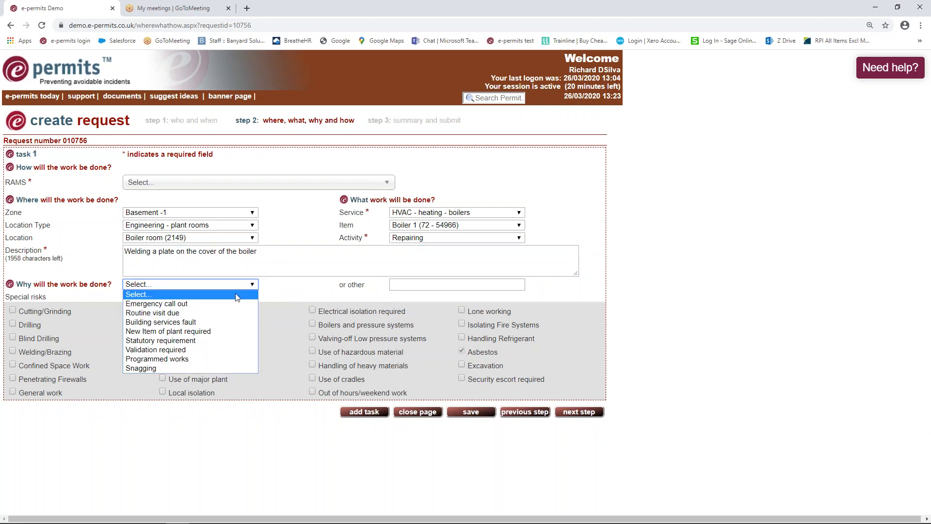
pyautogui.click(189, 318)
# Attach RAMS HVAC1245 (Working on HVAC Heating Boilers), flag Welding/Brazing as a special risk, and continue to the request summary.
pyautogui.click(386, 183)
pyautogui.click(175, 237)
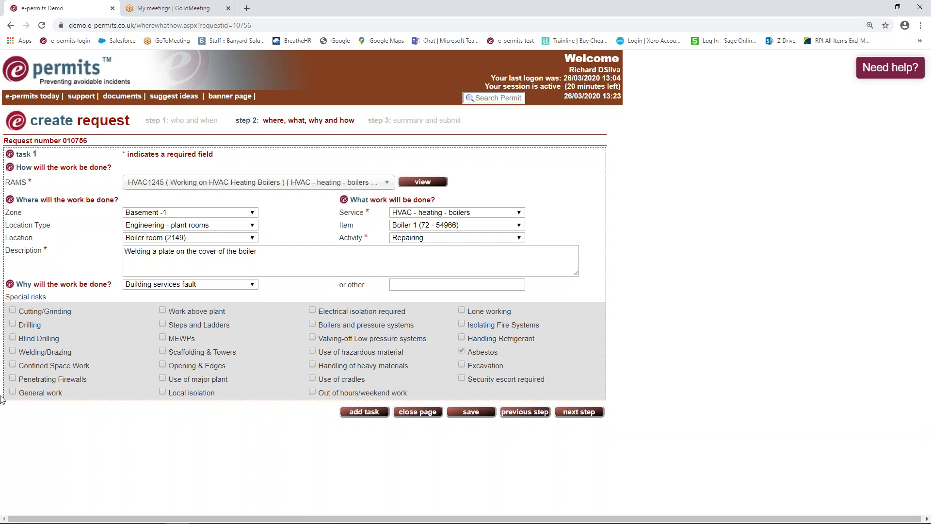
pyautogui.click(13, 350)
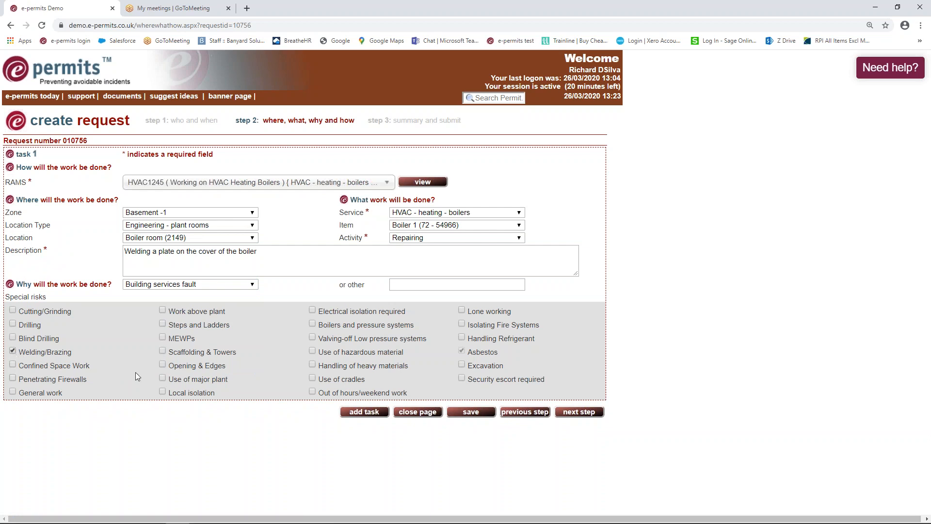
pyautogui.click(577, 412)
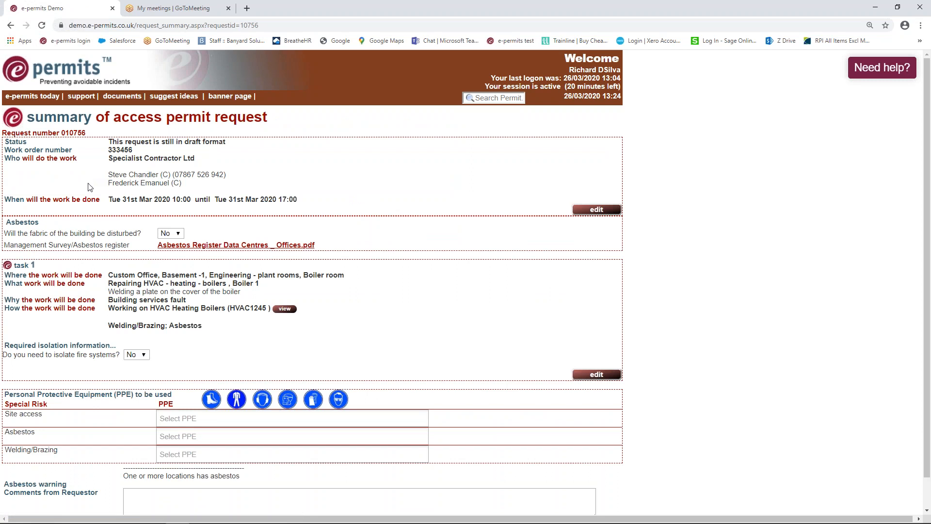
# Check the summary and the site access PPE options, and submit the access permit request.
pyautogui.scroll(-1, 88, 216)
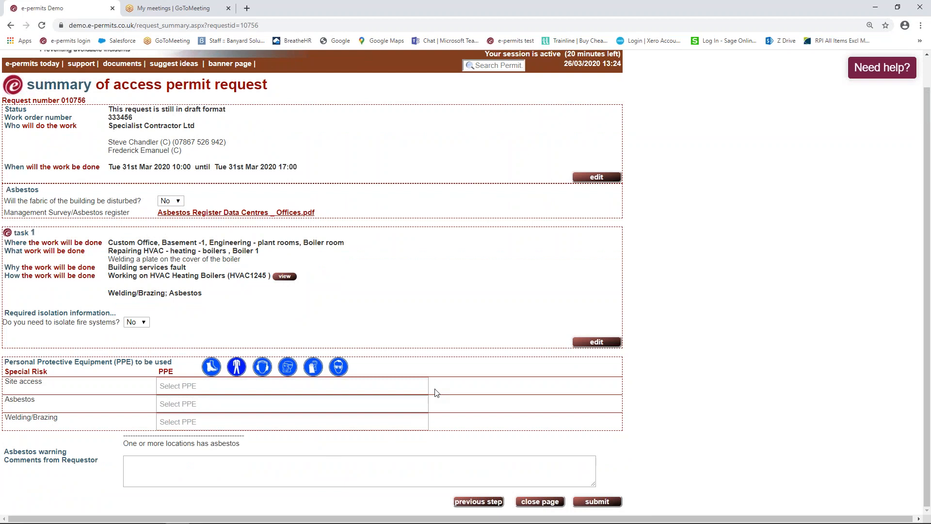
pyautogui.click(176, 387)
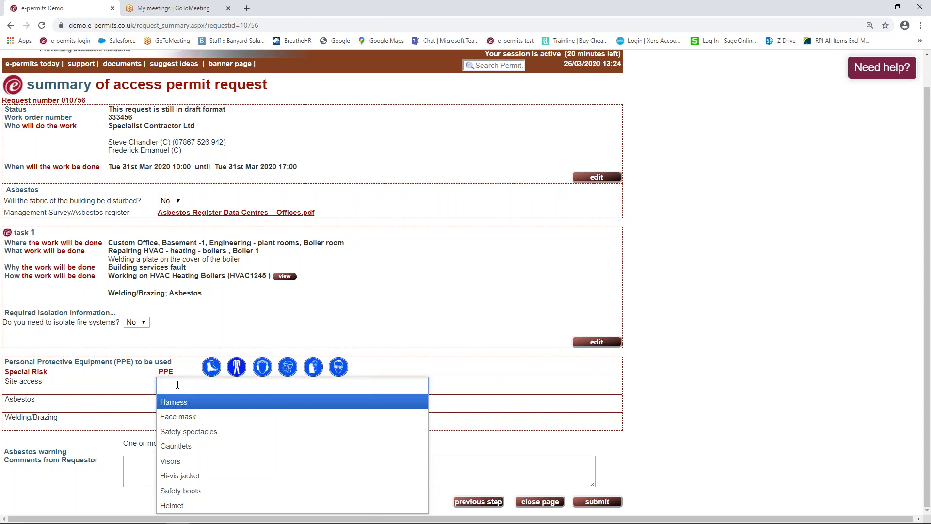
pyautogui.click(118, 421)
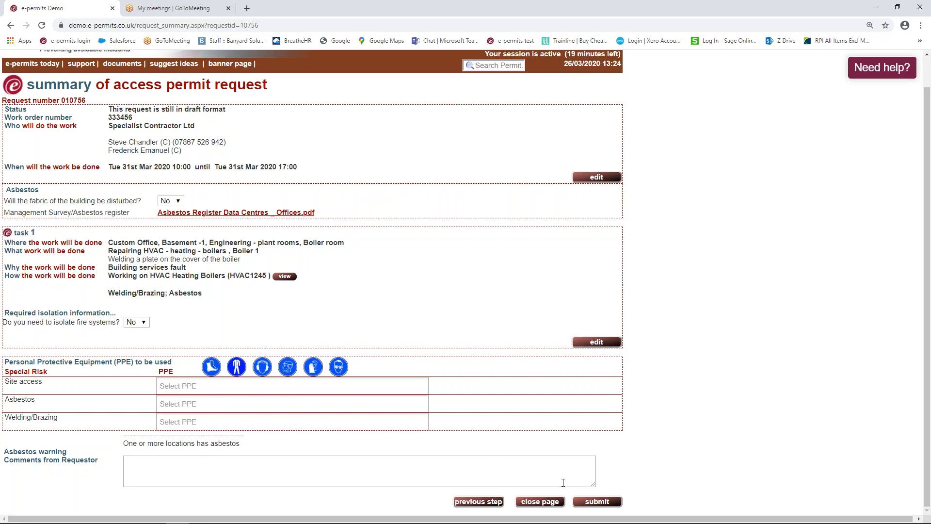
pyautogui.click(597, 501)
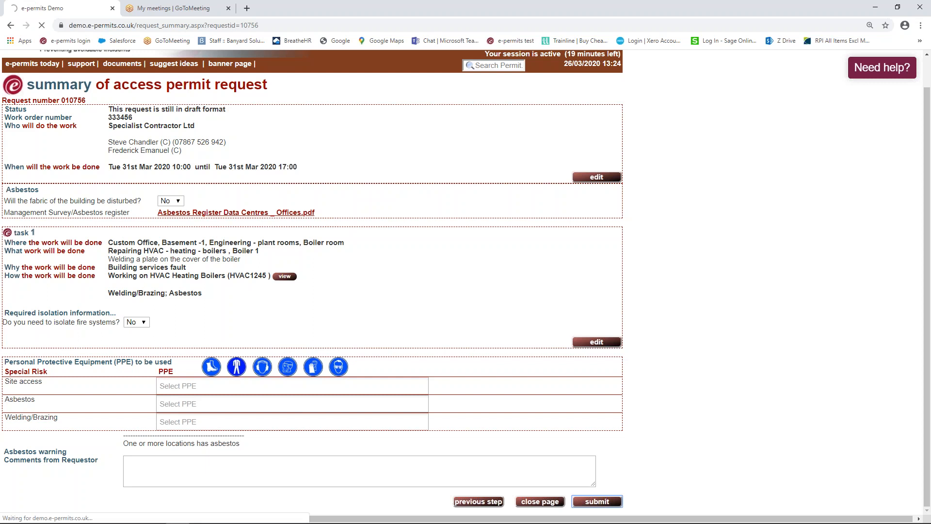
# Add a hot works shift on Tue 31/03/2020 from 12:00 to 13:00 and submit the hot works permit request.
pyautogui.click(108, 256)
pyautogui.click(661, 268)
pyautogui.click(642, 289)
pyautogui.click(711, 269)
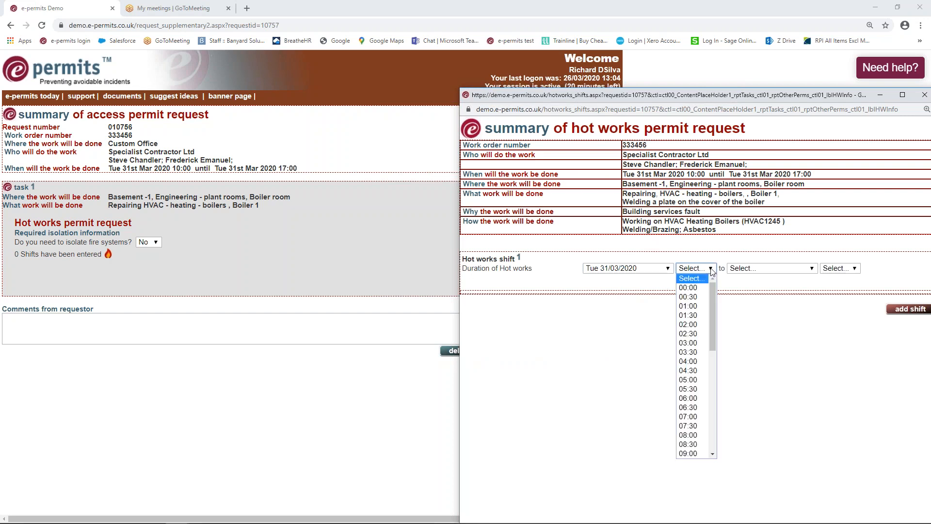
pyautogui.click(712, 439)
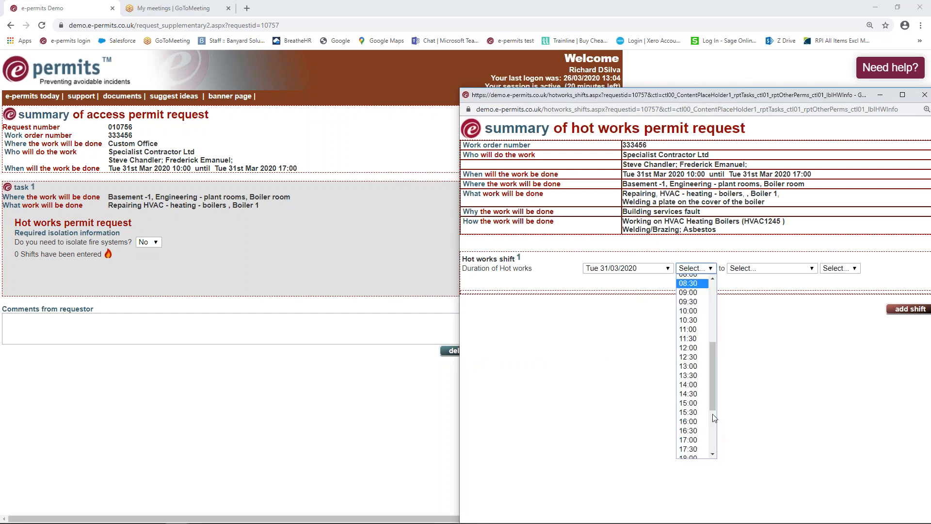
pyautogui.click(698, 346)
pyautogui.click(812, 268)
pyautogui.click(814, 288)
pyautogui.click(853, 269)
pyautogui.scroll(-3, 853, 378)
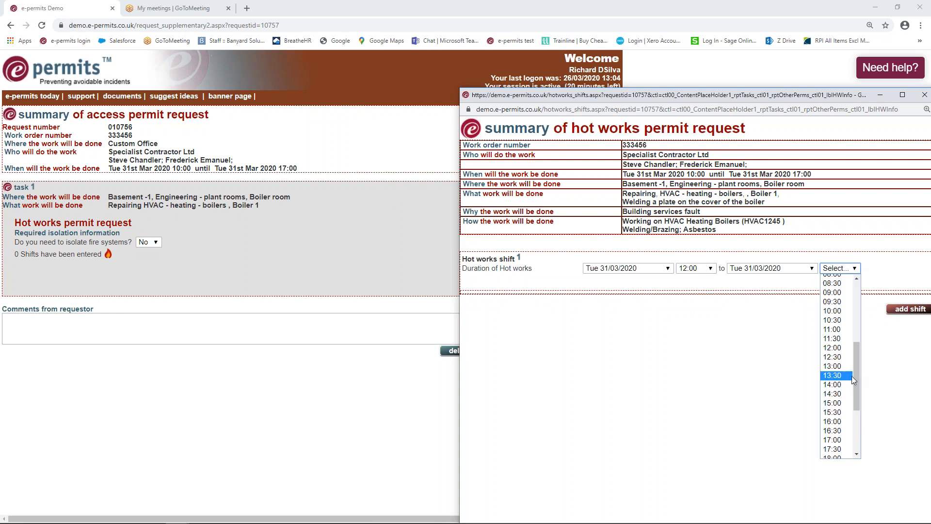
pyautogui.click(835, 367)
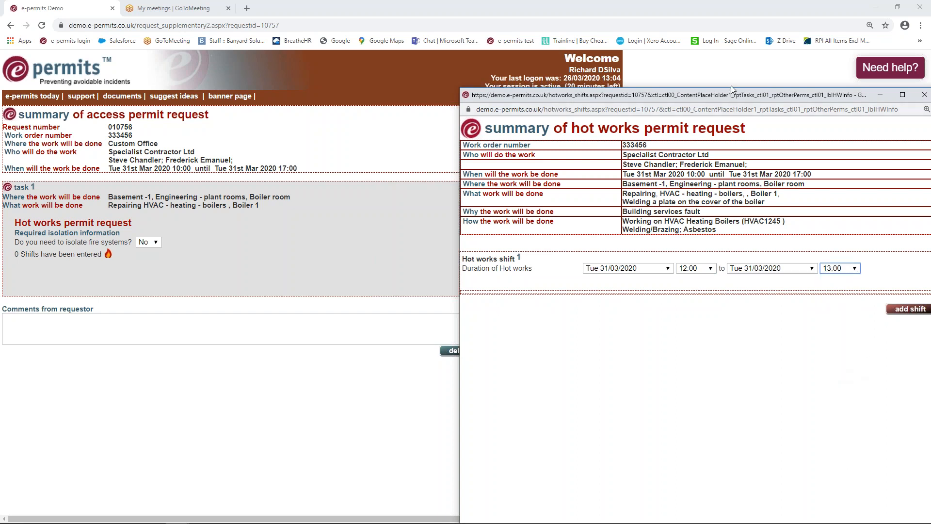
pyautogui.click(514, 480)
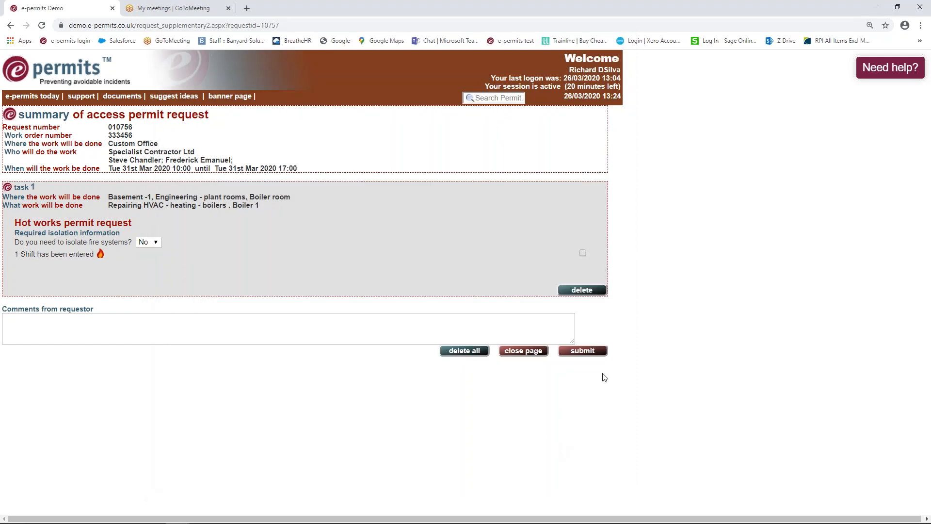
pyautogui.click(584, 353)
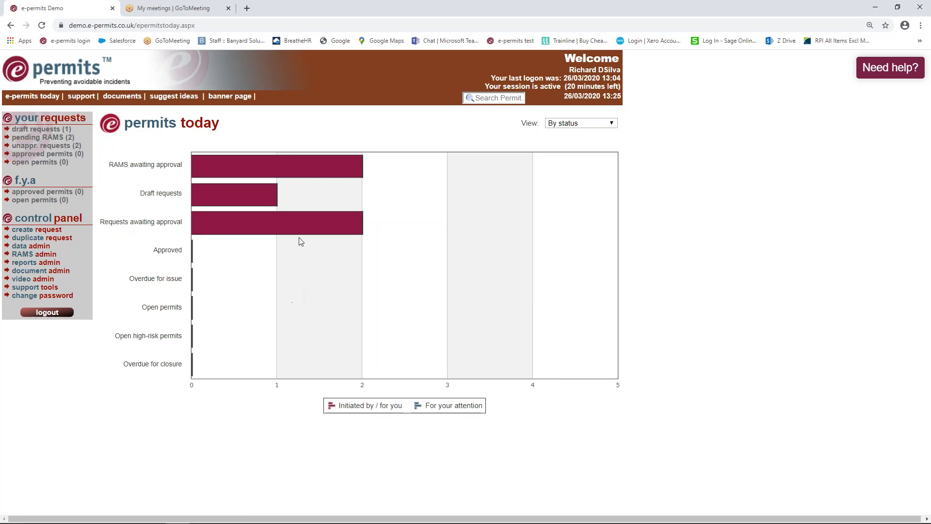
# Open the list of own requests awaiting approval and expand the access permit to show its hot work request.
pyautogui.moveTo(297, 227)
pyautogui.click(298, 227)
pyautogui.click(108, 230)
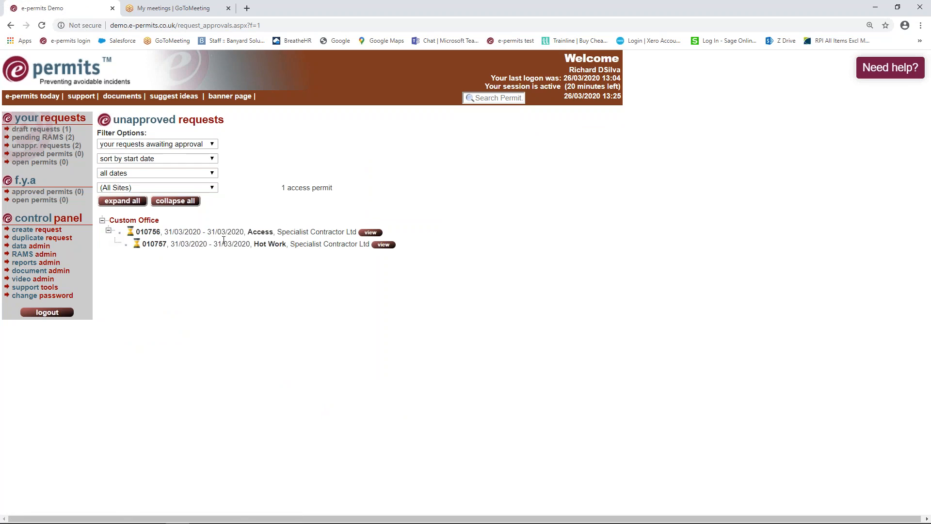
# Switch to Internet Explorer and log in to e-permits with the approver's account.
pyautogui.moveTo(257, 521)
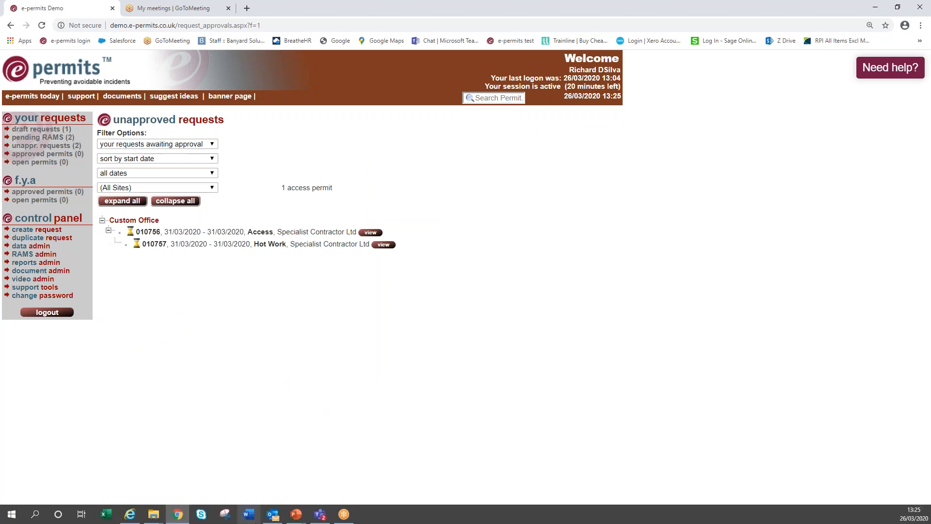
pyautogui.click(129, 514)
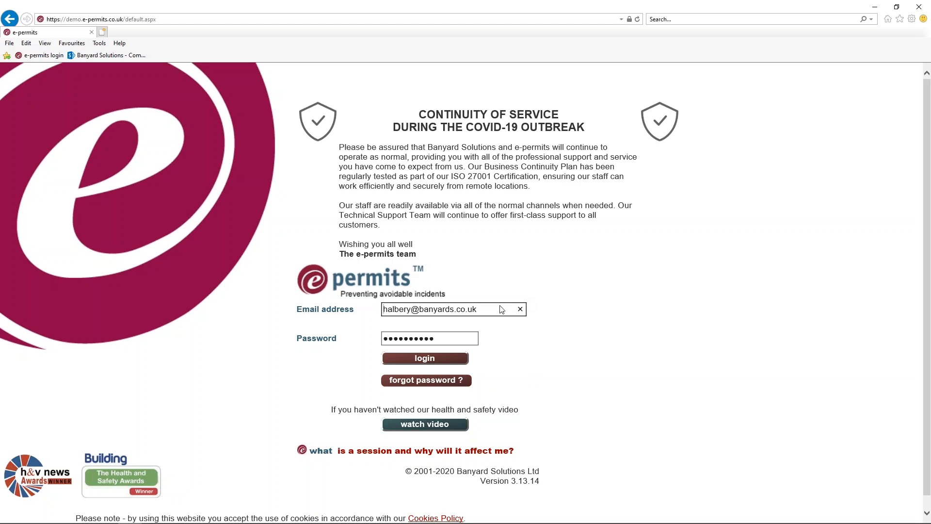
pyautogui.click(415, 364)
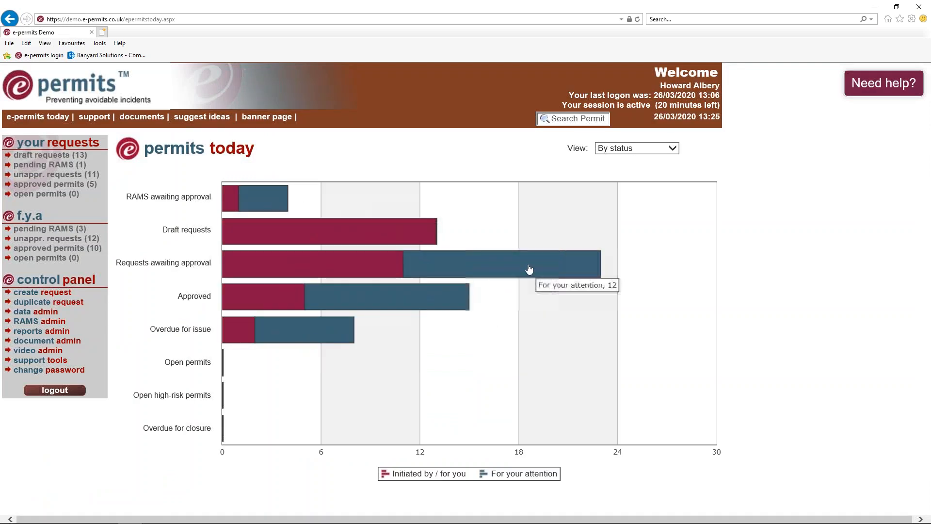
# Open the requests awaiting attention, expand Specialist Contractor Ltd's 31/03/2020 access request under Custom Office, and open it for review.
pyautogui.click(528, 270)
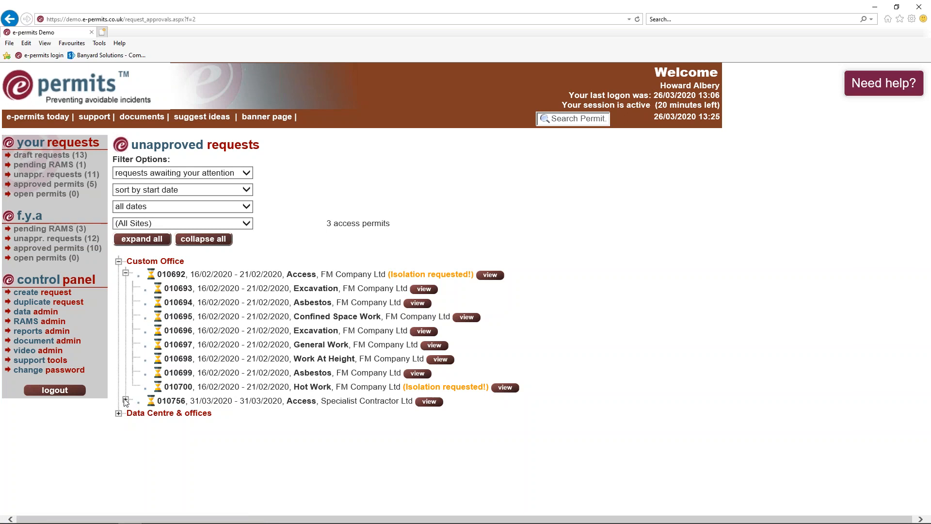
pyautogui.click(125, 400)
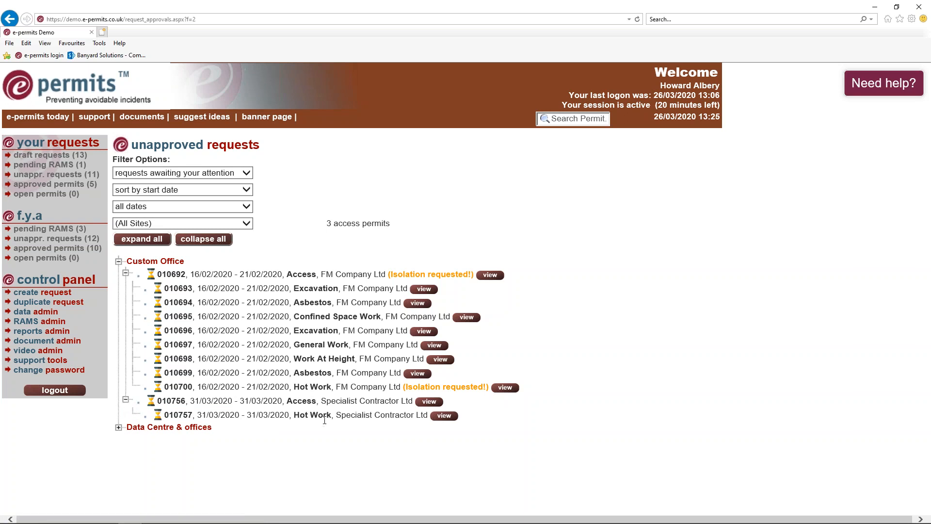
pyautogui.click(437, 402)
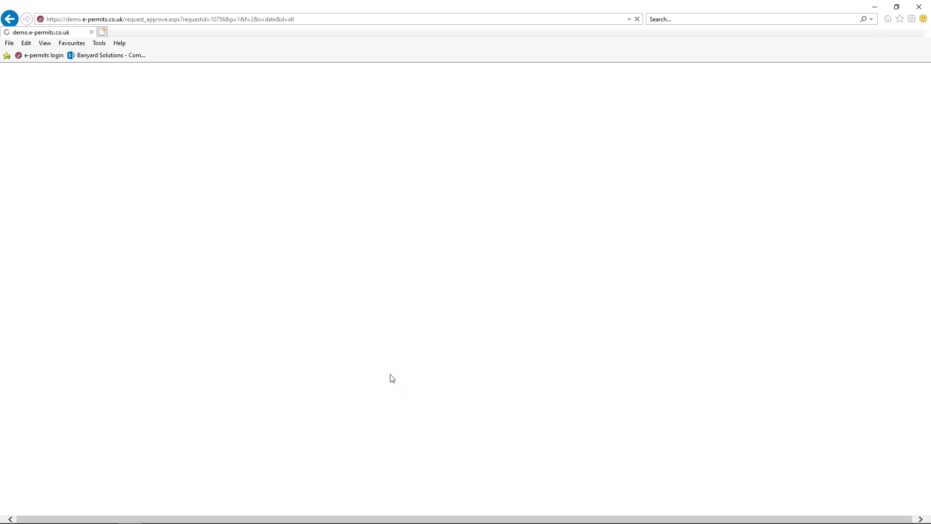
# Review the access request's task details and set Security escort required to Yes.
pyautogui.scroll(-2, 290, 231)
pyautogui.scroll(-3, 234, 162)
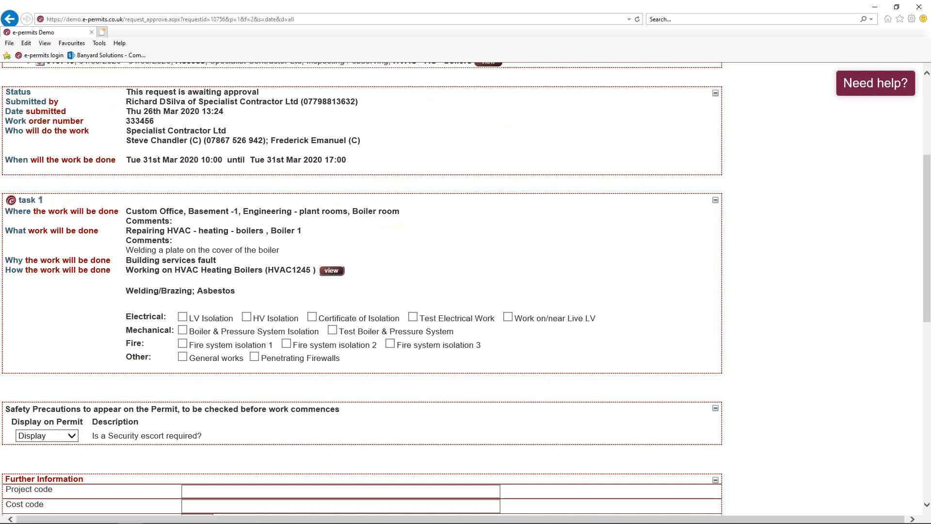
pyautogui.scroll(-3, 167, 344)
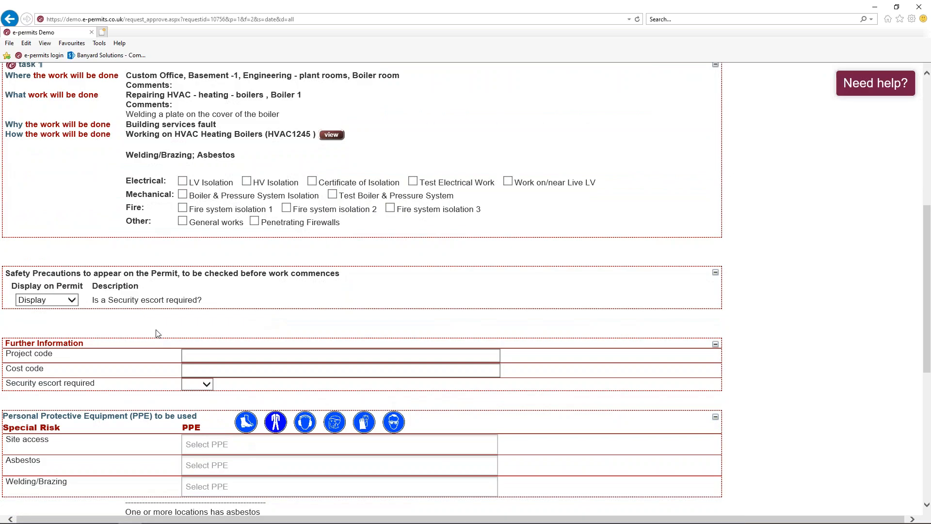
pyautogui.scroll(-1, 160, 337)
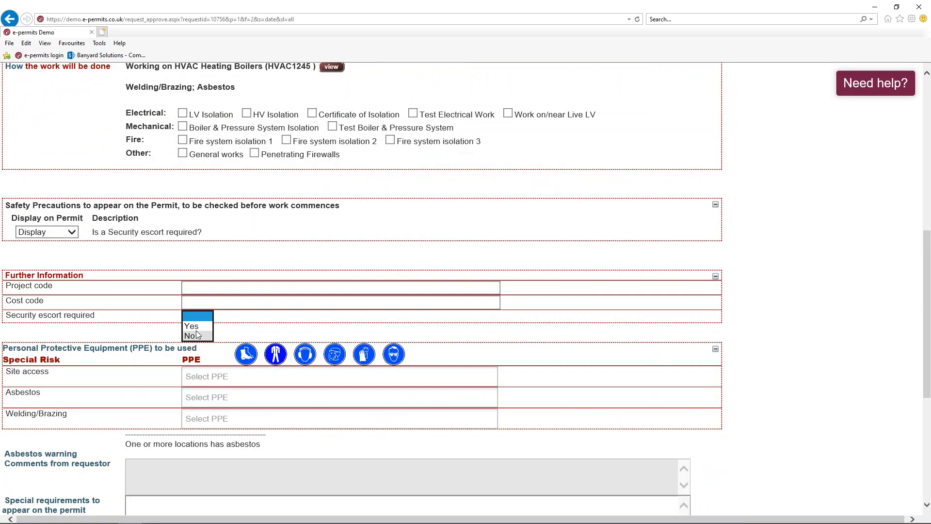
pyautogui.click(194, 326)
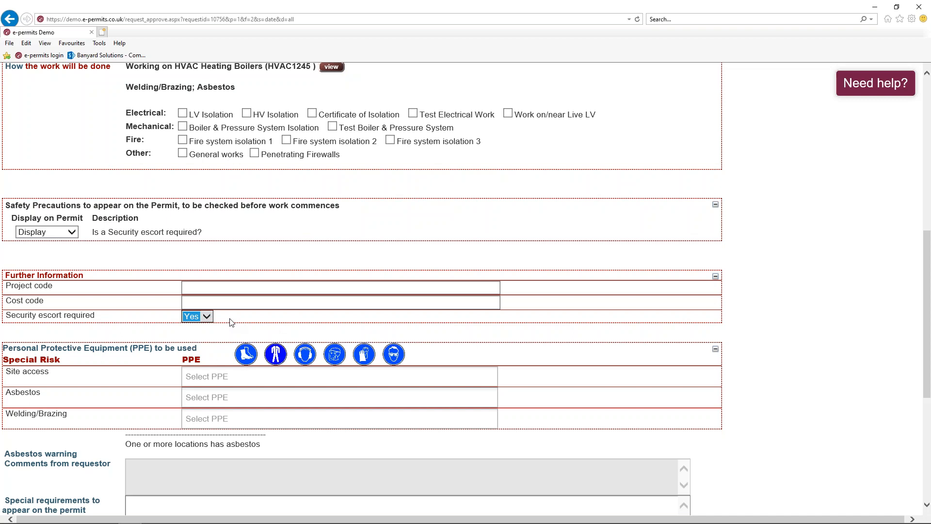
# Add Face mask as the PPE for site access.
pyautogui.click(218, 380)
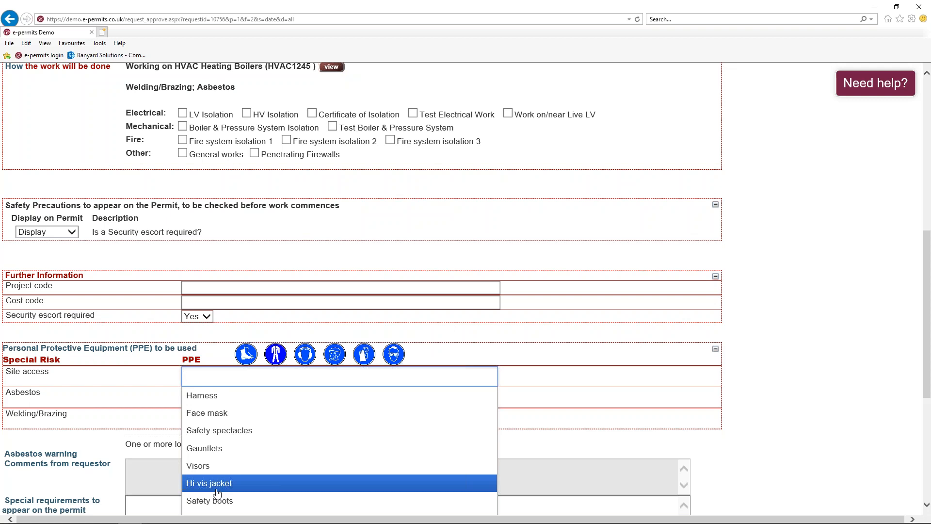
pyautogui.press('Up')
pyautogui.press('Up')
pyautogui.press('Up')
pyautogui.press('Up')
pyautogui.press('Return')
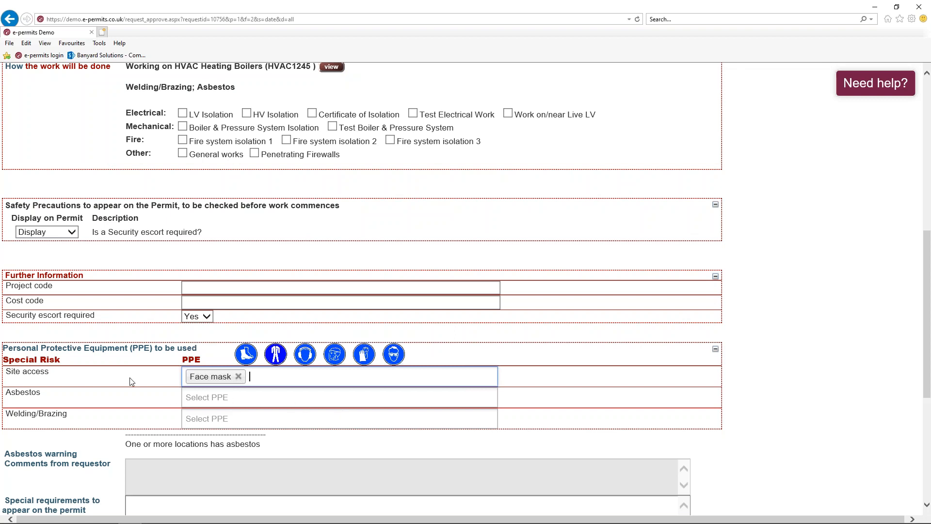
# Enter the approver's account password and approve the access permit request.
pyautogui.scroll(-4, 128, 378)
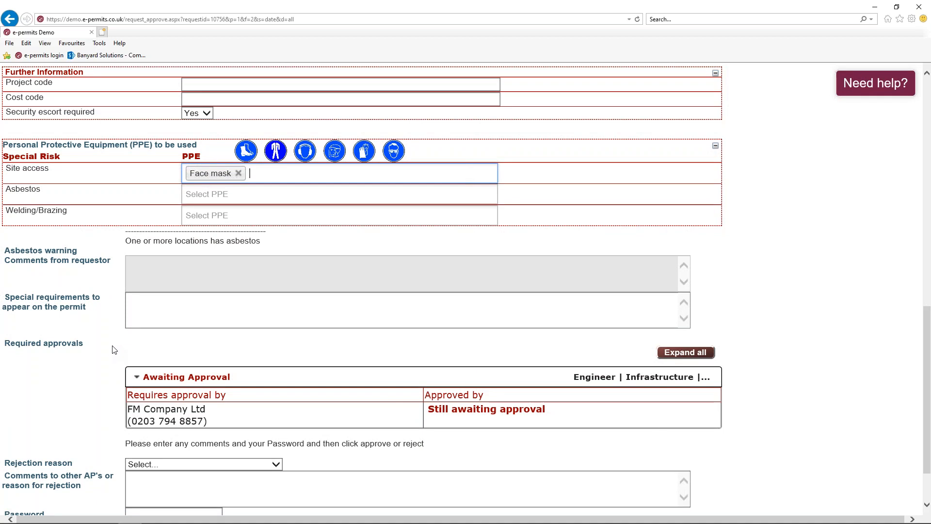
pyautogui.scroll(-1, 116, 343)
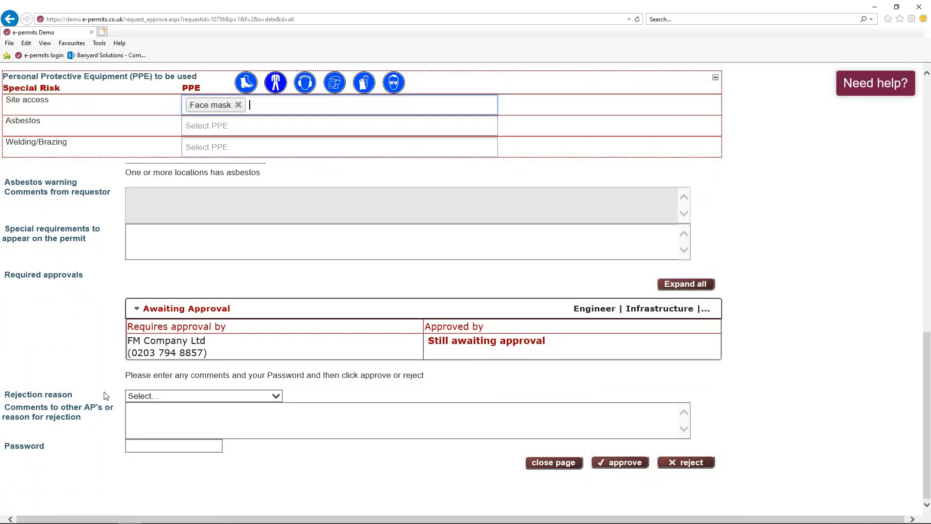
pyautogui.click(163, 446)
pyautogui.write('*********')
pyautogui.press('BackSpace')
pyautogui.press('BackSpace')
pyautogui.press('BackSpace')
pyautogui.press('BackSpace')
pyautogui.press('BackSpace')
pyautogui.press('BackSpace')
pyautogui.press('BackSpace')
pyautogui.write('*********')
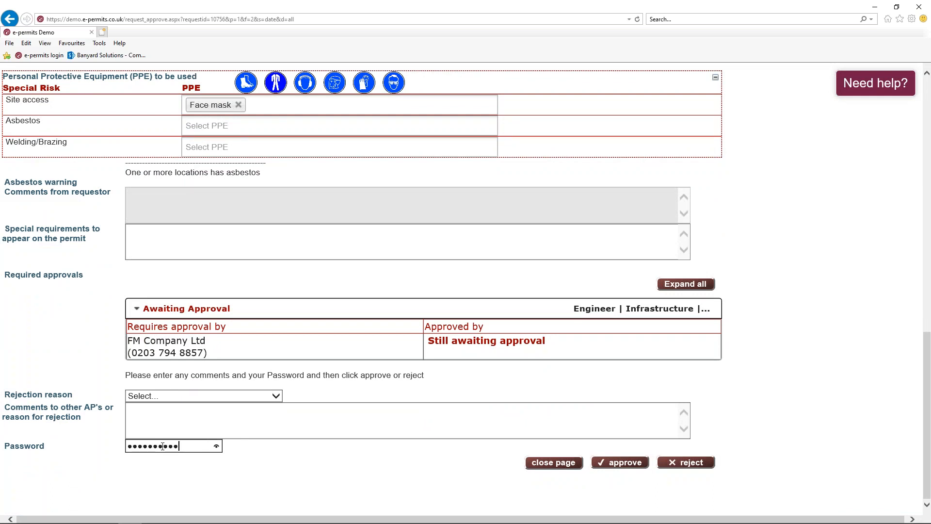
pyautogui.click(620, 463)
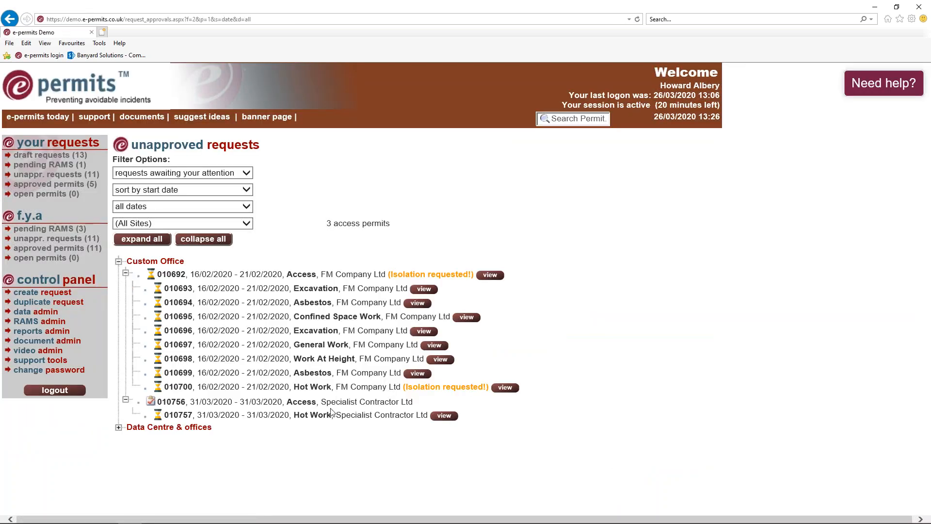
# Review Specialist Contractor Ltd's 31/03/2020 hot work request and approve it with the approver's account password.
pyautogui.click(444, 416)
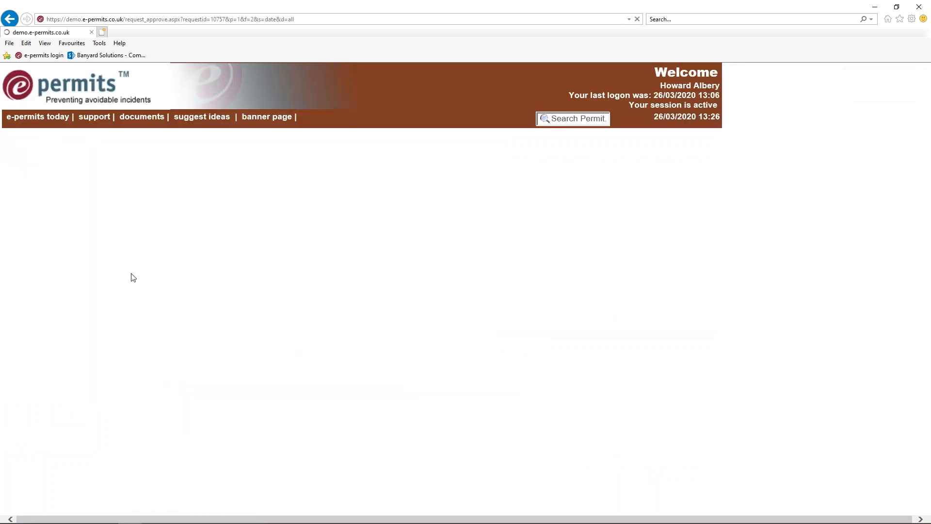
pyautogui.scroll(-3, 237, 191)
pyautogui.scroll(-3, 330, 334)
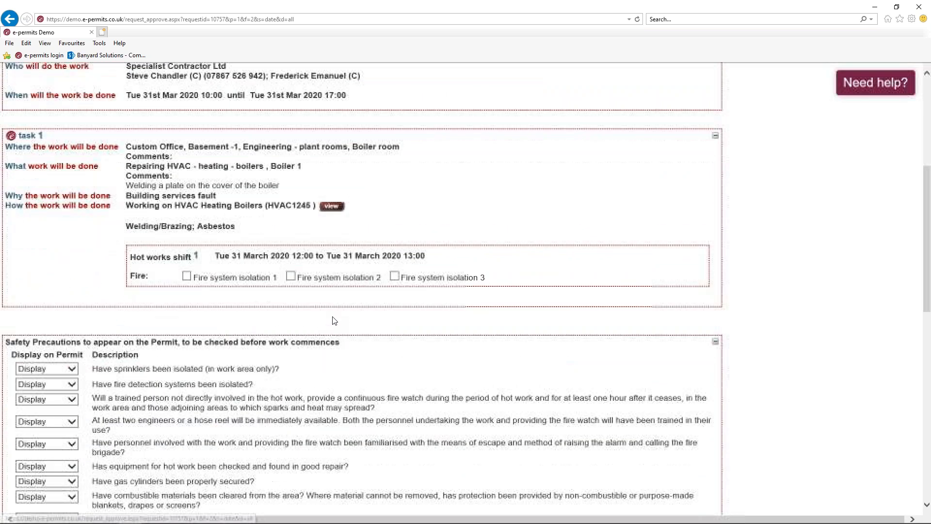
pyautogui.scroll(-5, 439, 291)
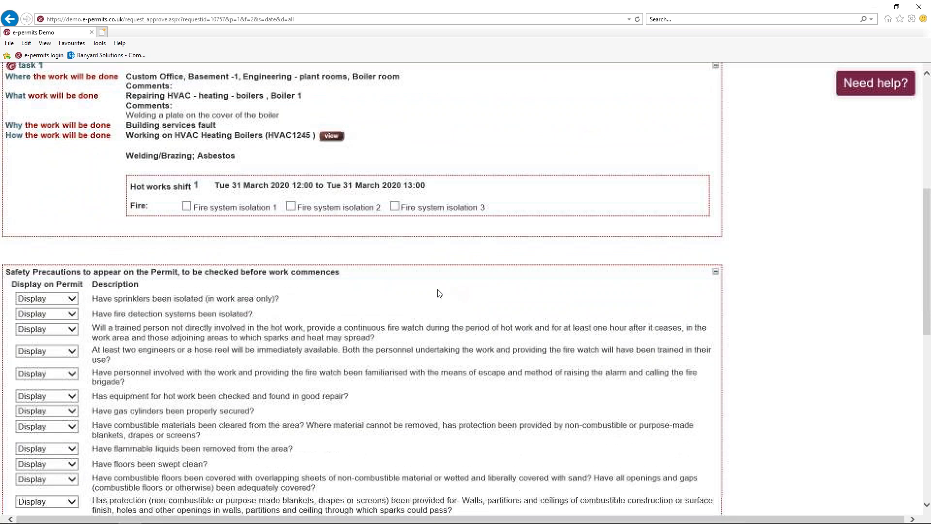
pyautogui.scroll(-3, 291, 299)
pyautogui.scroll(-1, 291, 298)
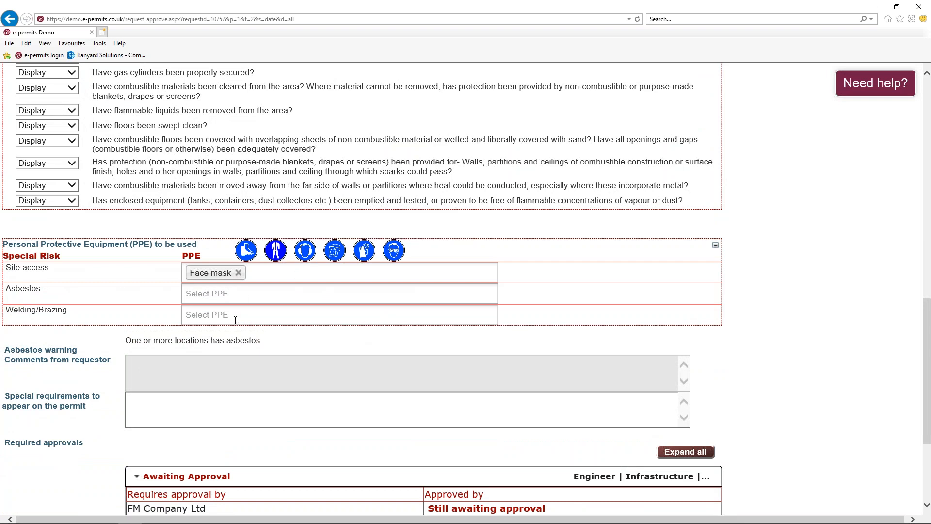
pyautogui.scroll(-4, 235, 320)
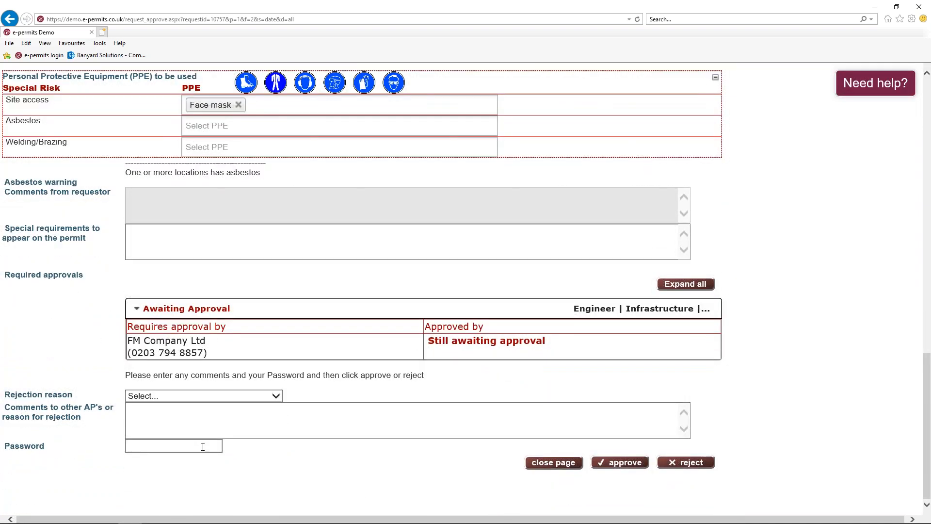
pyautogui.click(203, 447)
pyautogui.write('•••••••••••')
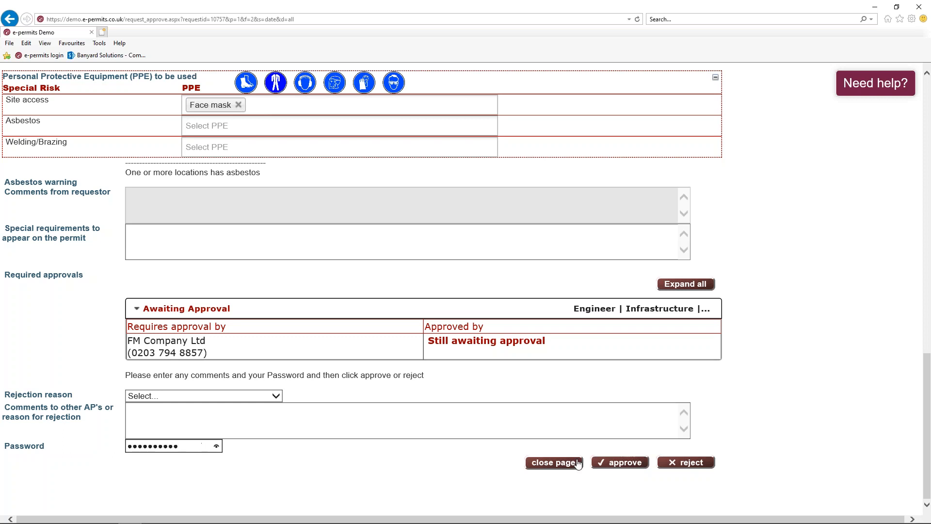
pyautogui.click(622, 464)
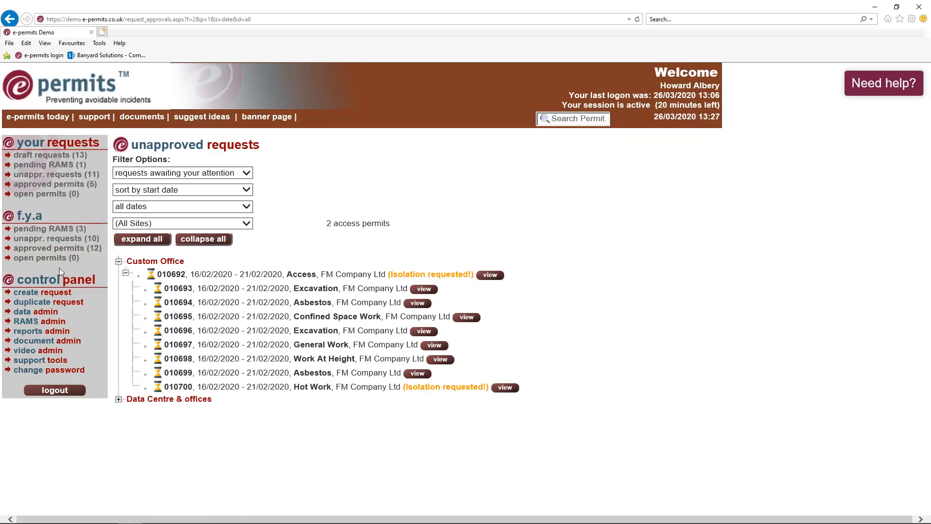
# In the approved permits awaiting attention, expand the 31/03/2020 access permit linked to the hot work and open its summary.
pyautogui.click(40, 250)
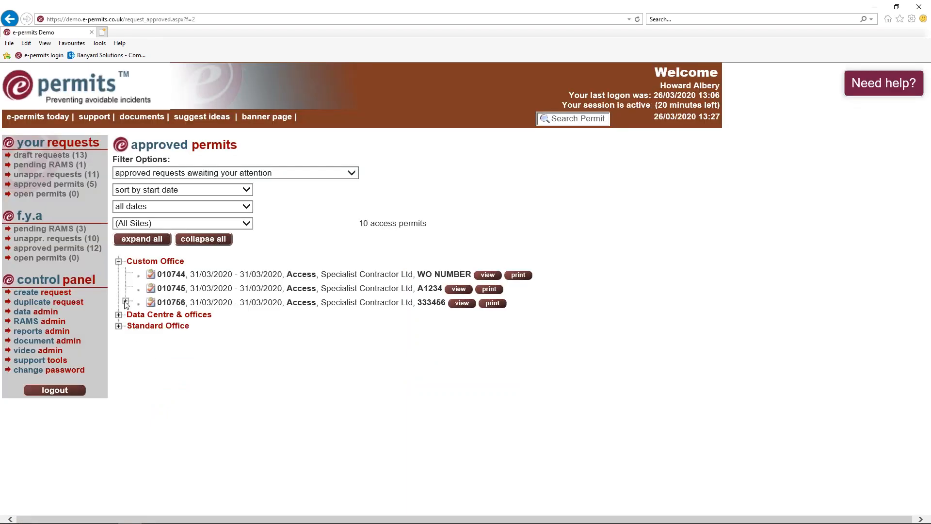
pyautogui.click(126, 301)
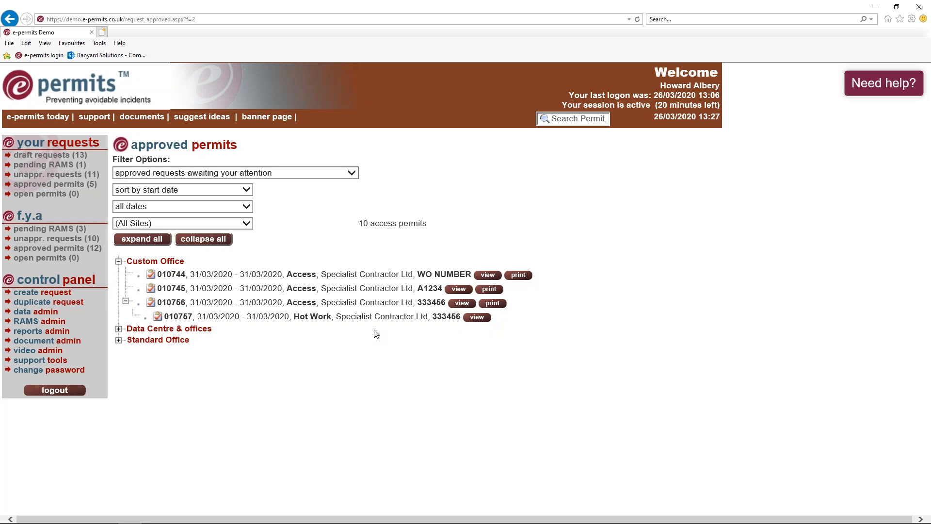
pyautogui.click(459, 304)
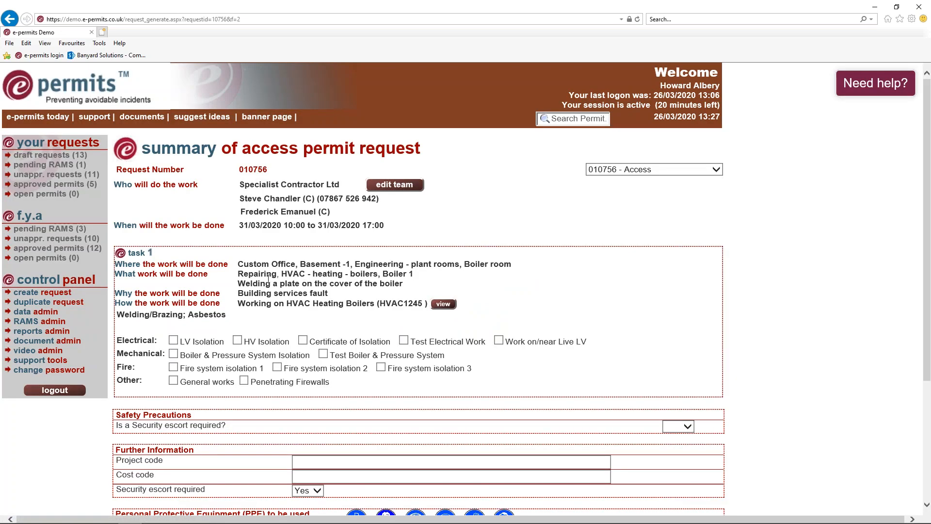
# Answer Yes to the safety precaution asking whether a security escort is required, and save the permit data.
pyautogui.scroll(-3, 268, 279)
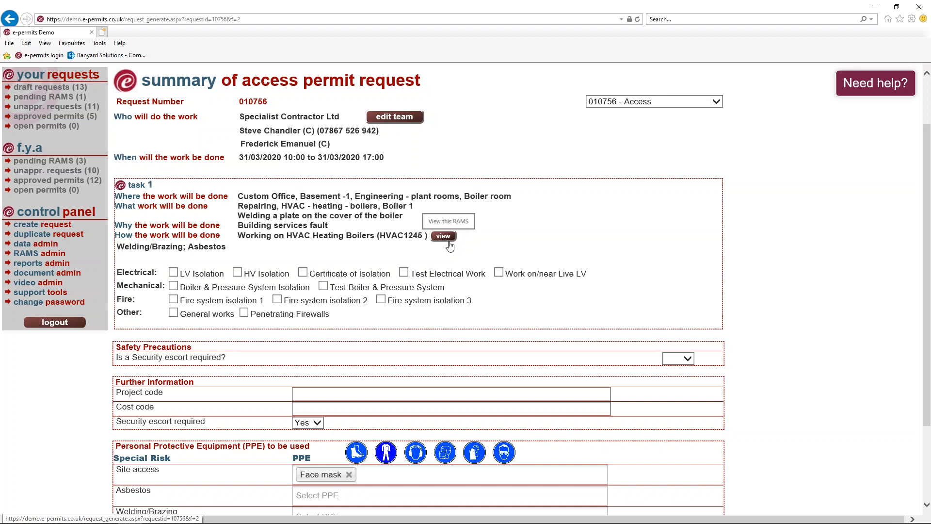
pyautogui.scroll(-2, 299, 253)
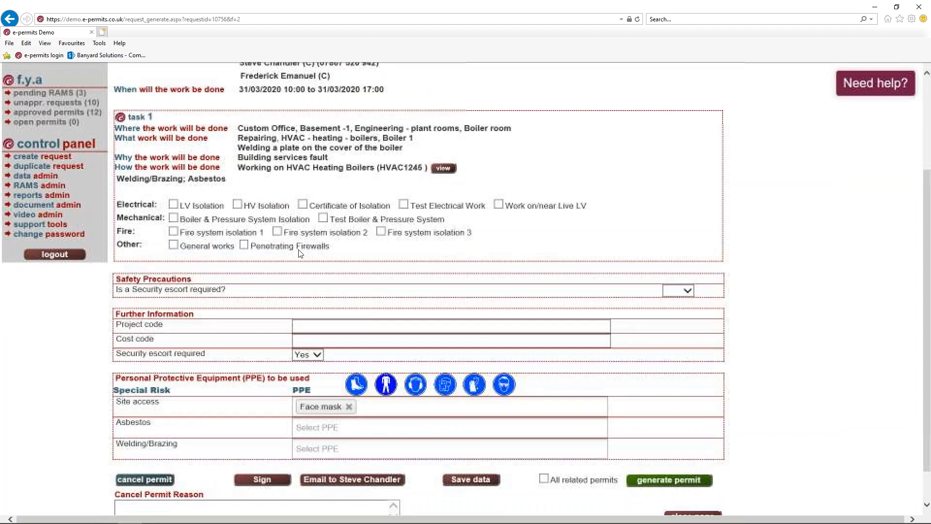
pyautogui.click(689, 294)
pyautogui.click(677, 303)
pyautogui.scroll(-1, 138, 306)
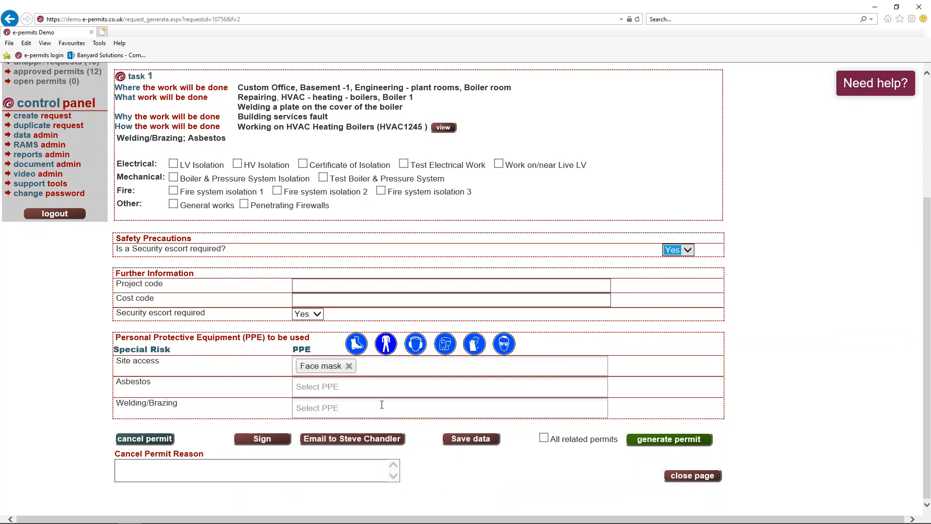
pyautogui.click(470, 441)
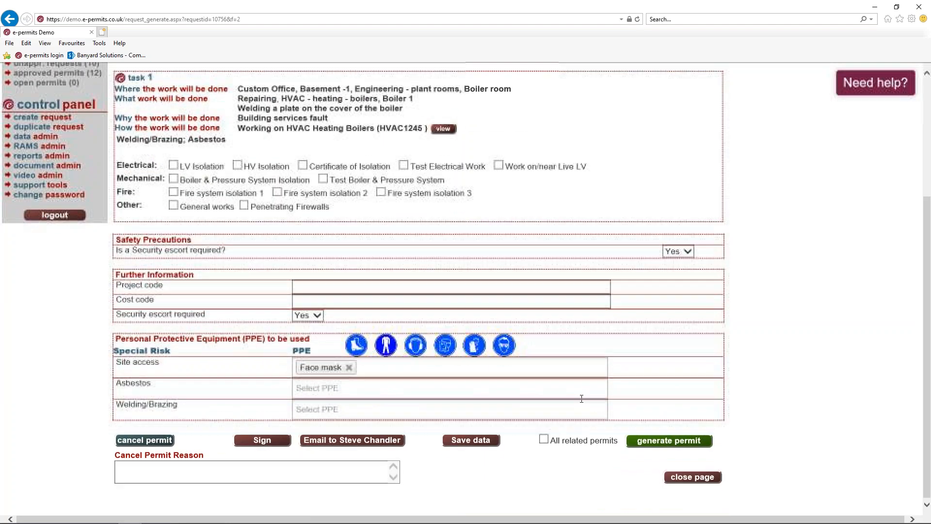
# Generate the access permit and open its PDF in Adobe Acrobat Reader.
pyautogui.click(665, 443)
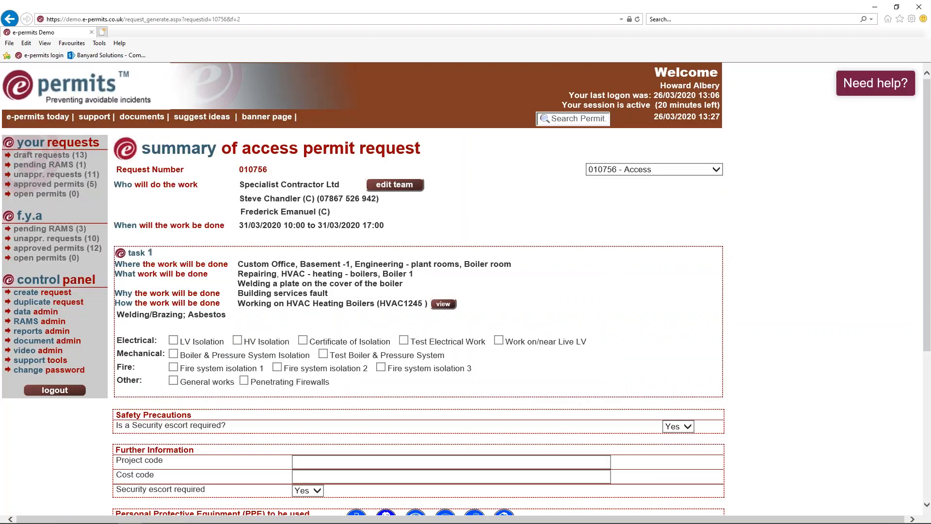
pyautogui.scroll(-5, 177, 361)
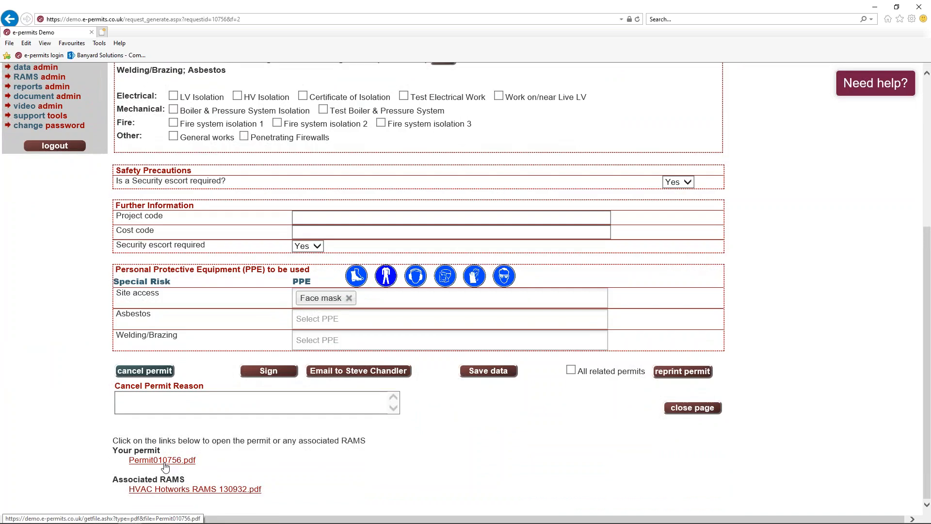
pyautogui.click(164, 461)
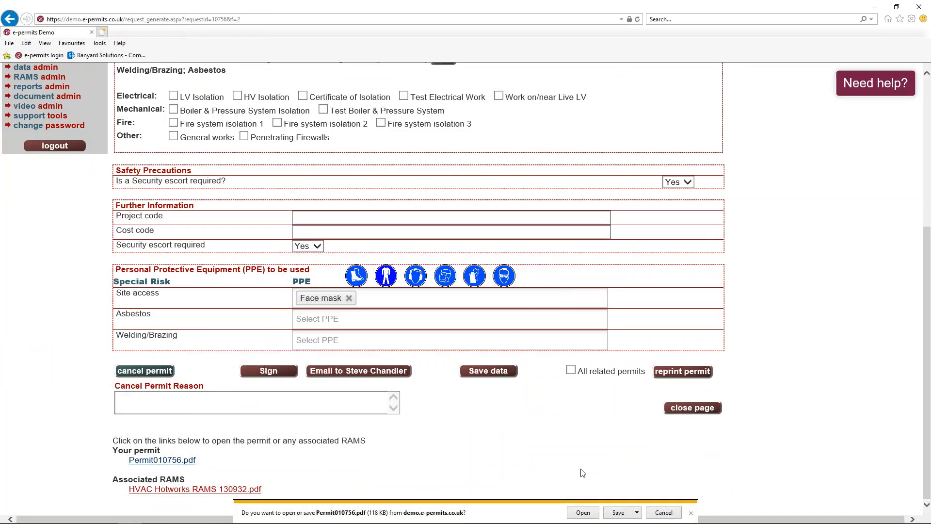
pyautogui.click(588, 515)
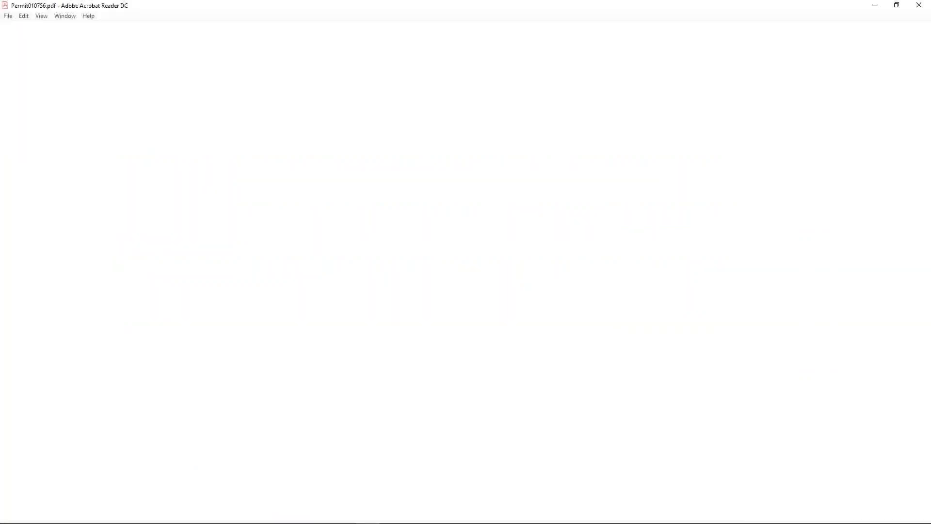
# Examine the permit PDF's task details, safety precautions, PPE, and the approval, issue, acceptance, clearance and closure sections.
pyautogui.scroll(-2, 149, 277)
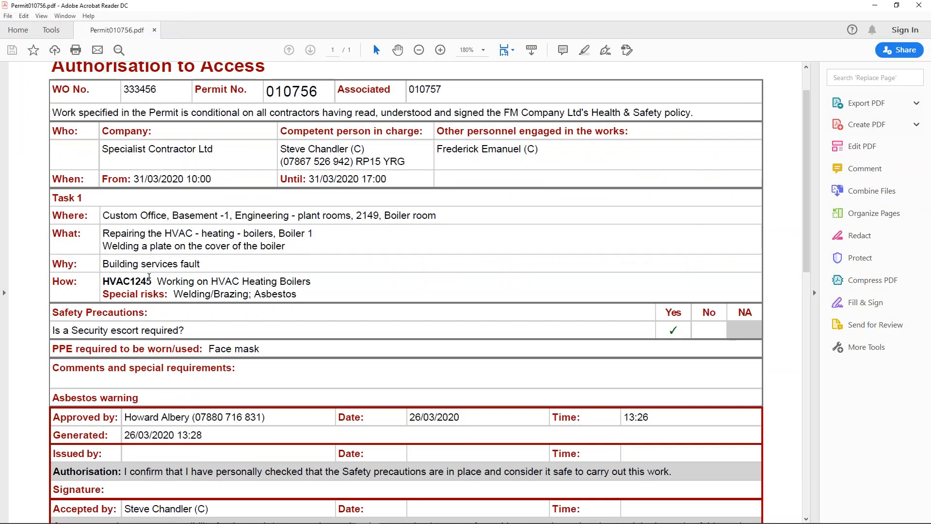
pyautogui.scroll(-2, 149, 278)
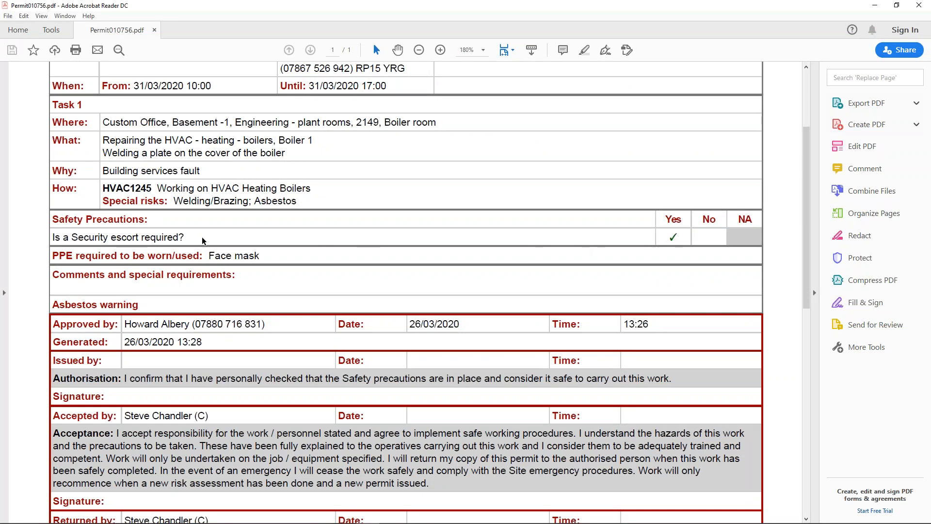
pyautogui.scroll(-2, 184, 228)
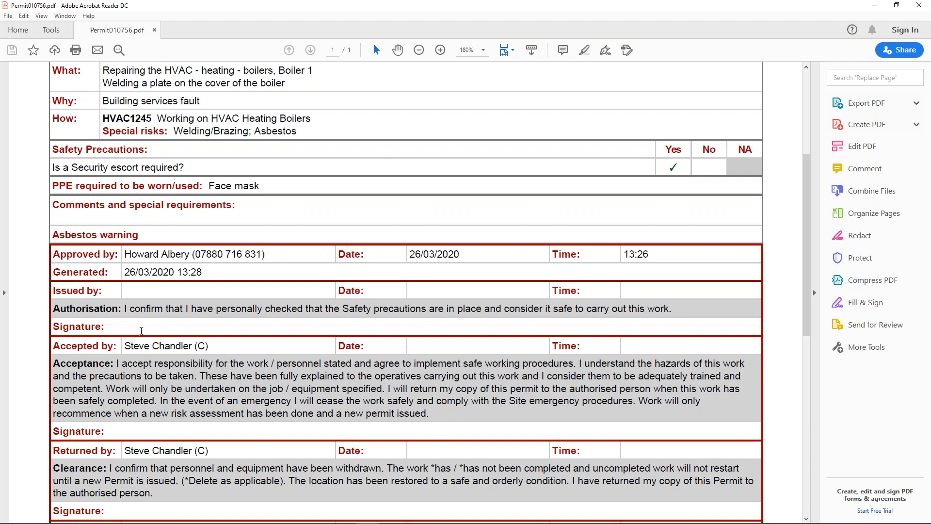
pyautogui.scroll(-3, 141, 329)
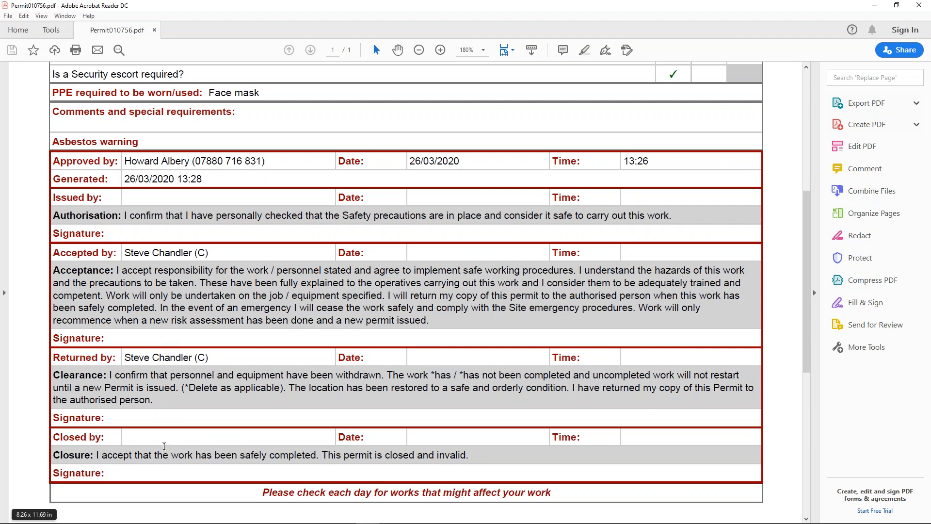
# Return to the access permit page in the browser and add handwritten signatures for the authorised issuer and the person in charge.
pyautogui.click(875, 5)
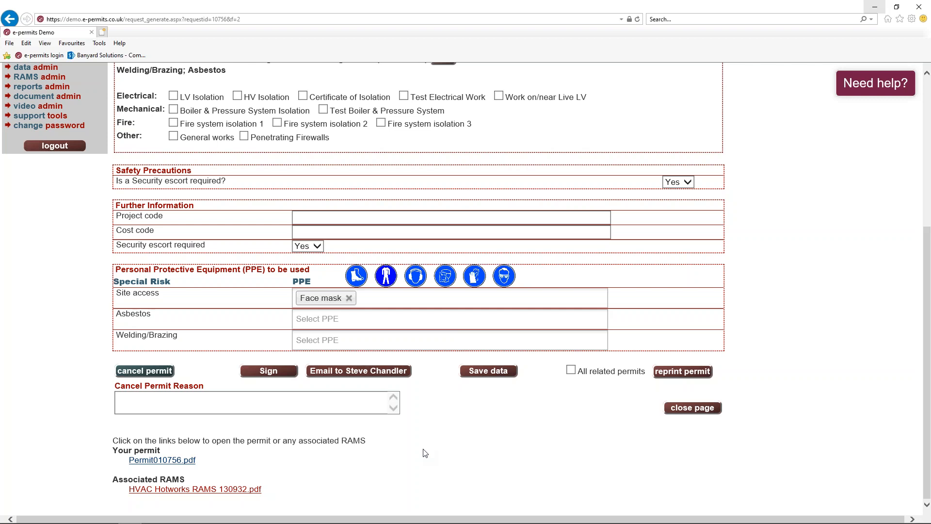
pyautogui.click(256, 371)
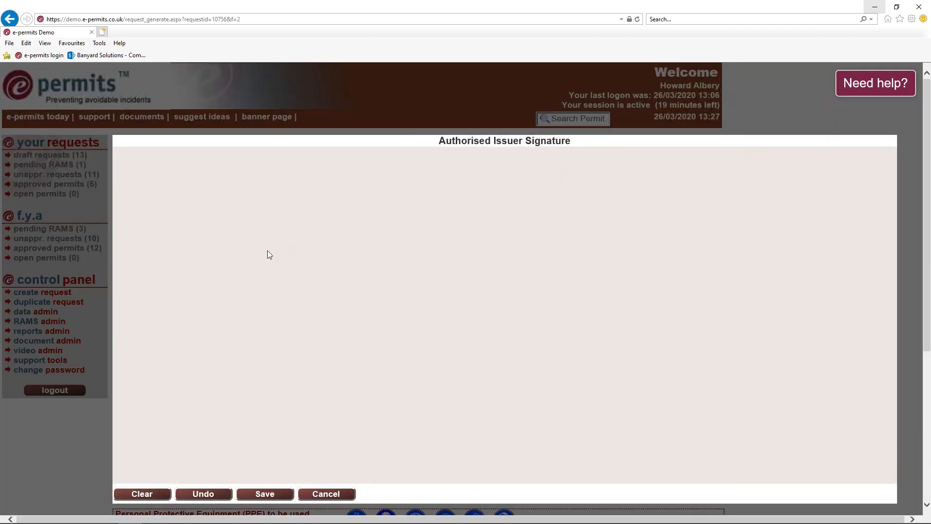
pyautogui.moveTo(336, 237); pyautogui.dragTo(252, 302)
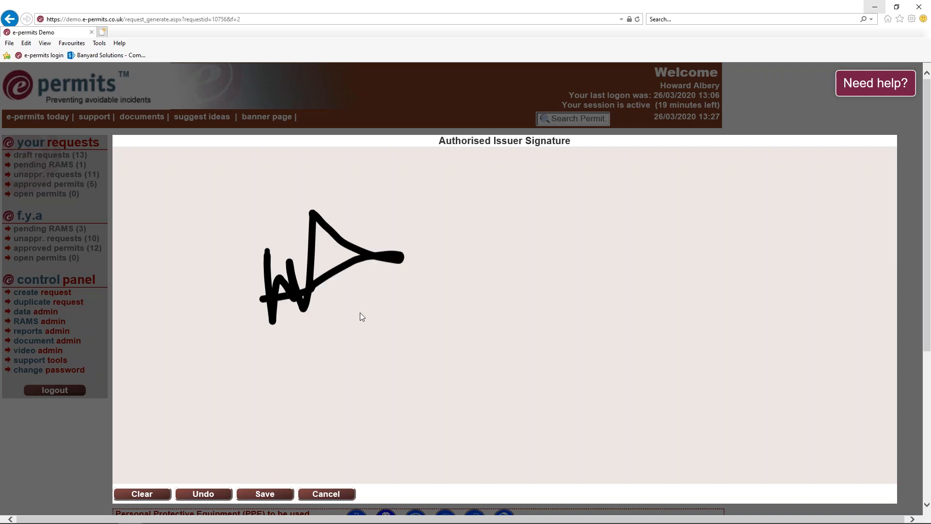
pyautogui.click(268, 496)
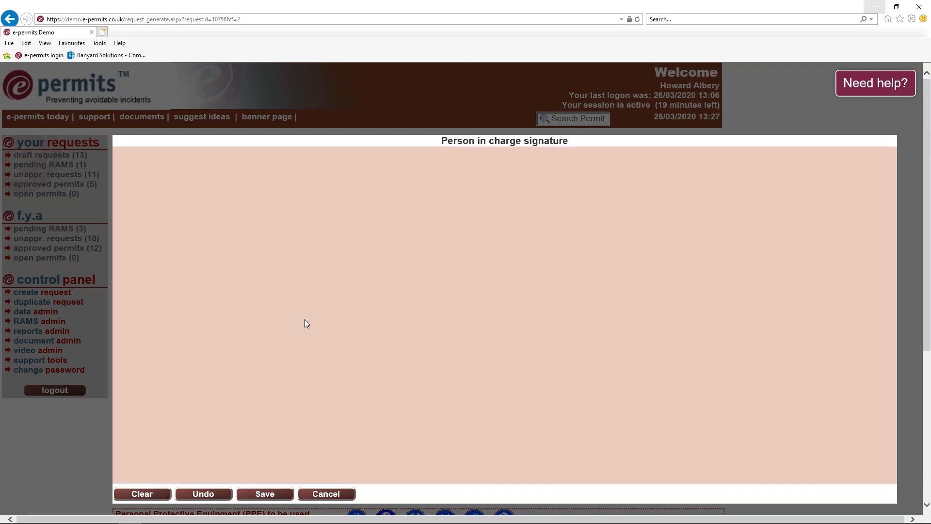
pyautogui.moveTo(315, 238)
pyautogui.mouseDown()
pyautogui.moveTo(289, 332)
pyautogui.moveTo(313, 319)
pyautogui.moveTo(356, 381)
pyautogui.mouseUp()
pyautogui.click(271, 493)
# Reprint the signed access permit, open Permit010756.pdf in Adobe Acrobat Reader and check its issue and acceptance signatures.
pyautogui.scroll(-5, 244, 315)
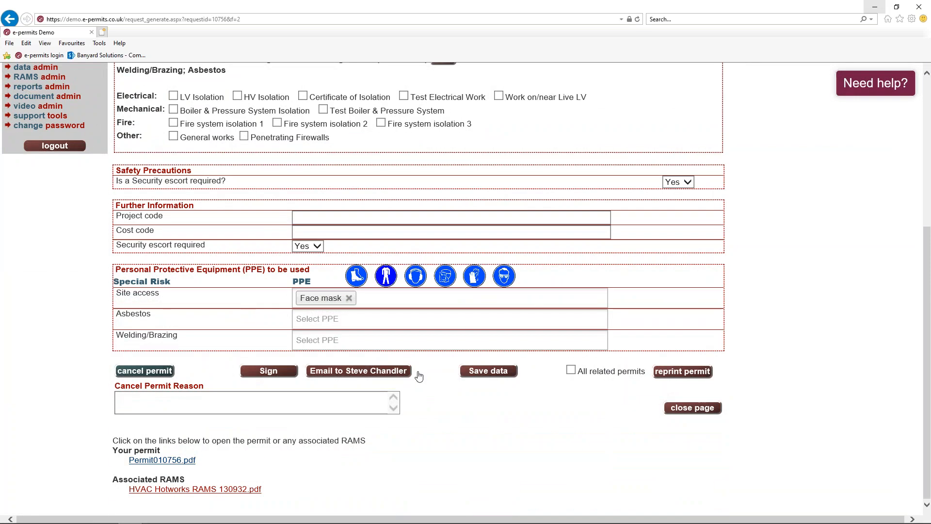
pyautogui.click(686, 371)
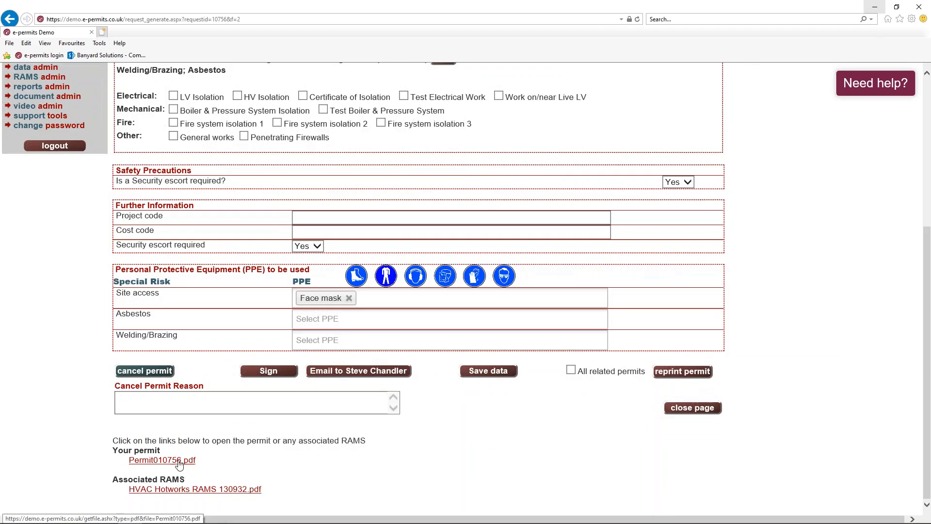
pyautogui.click(179, 460)
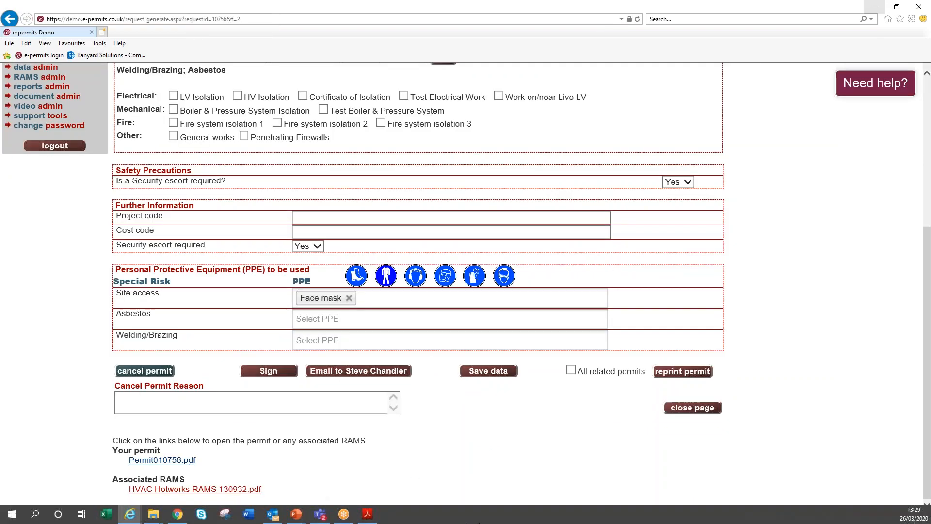
pyautogui.click(579, 514)
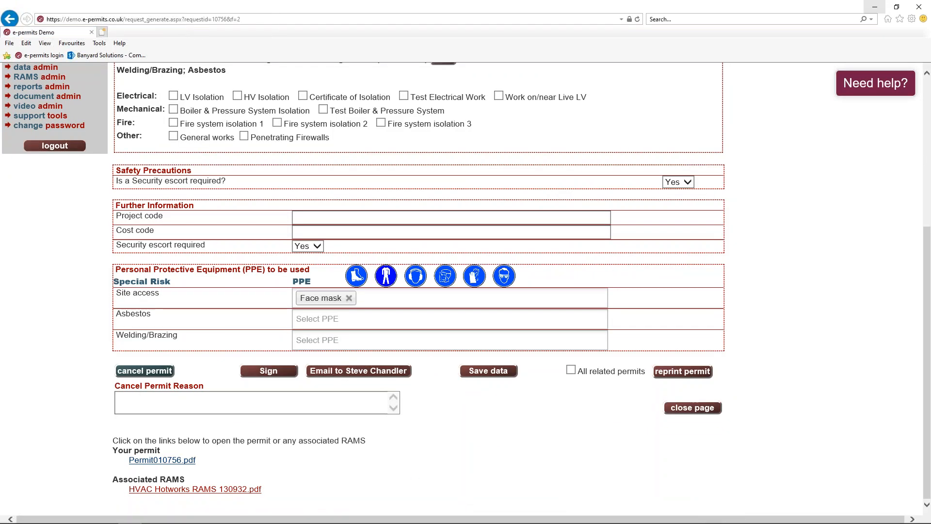
pyautogui.scroll(-1, 192, 222)
pyautogui.scroll(-4, 192, 222)
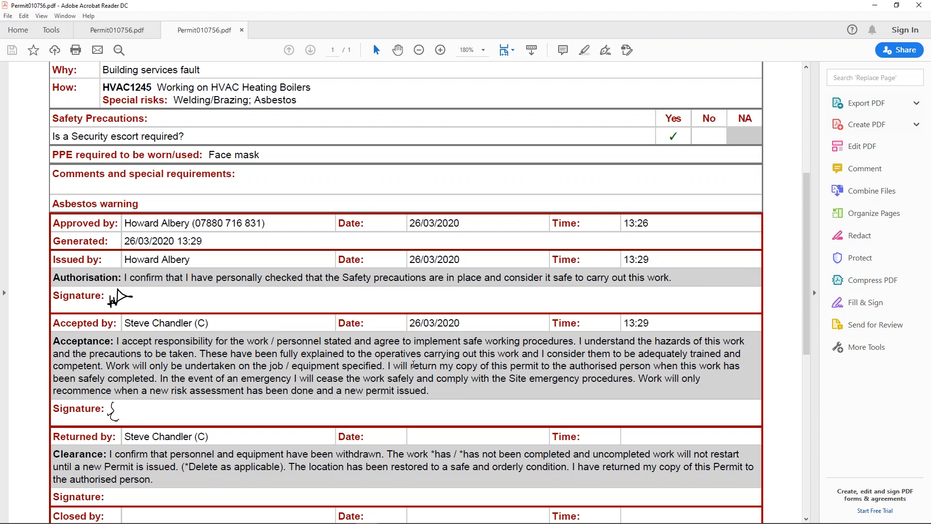
# Return to the browser, close the access permit page and issue the access permit from the approved permits list.
pyautogui.click(875, 5)
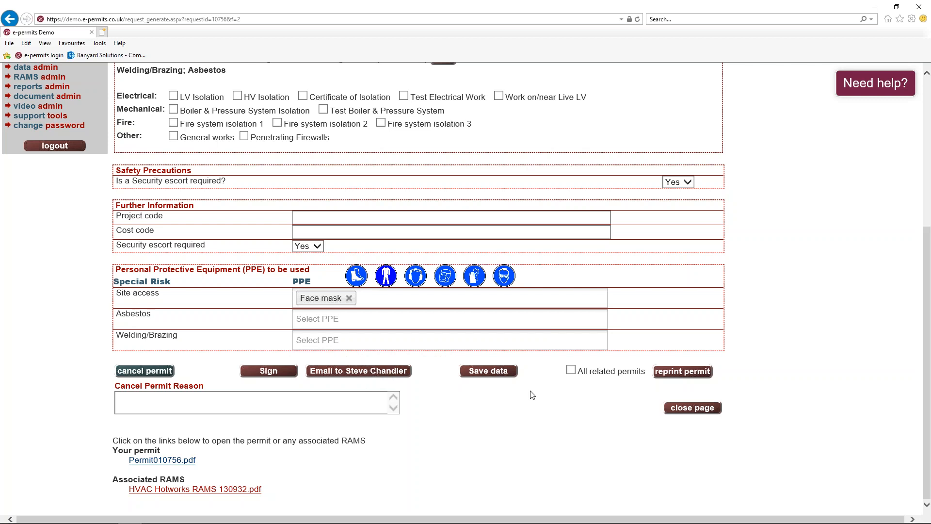
pyautogui.click(676, 410)
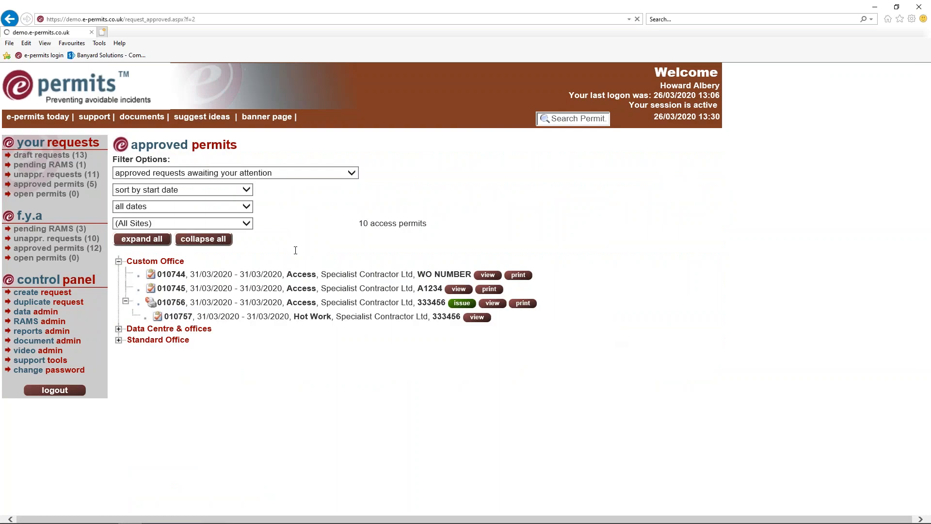
pyautogui.click(463, 304)
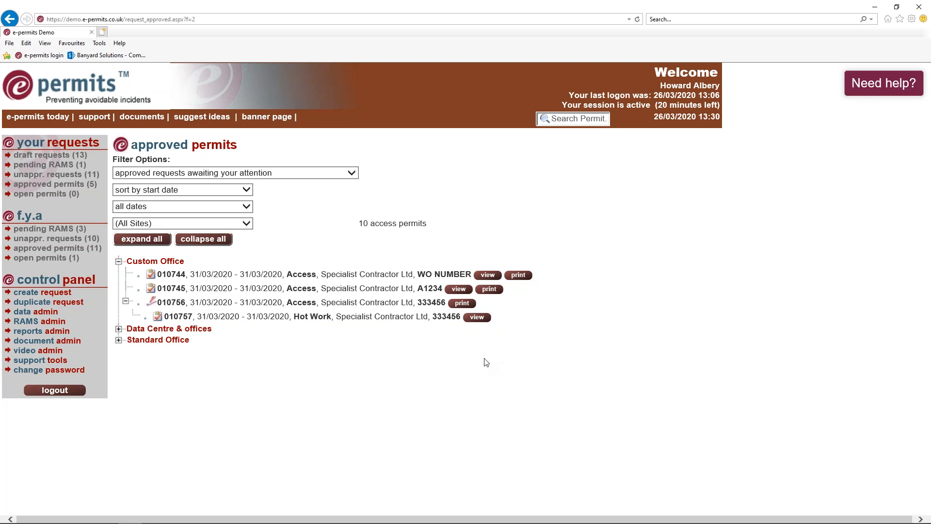
# Open the summary of the linked hot work permit and look over its task, hot works shift and safety precautions.
pyautogui.click(478, 318)
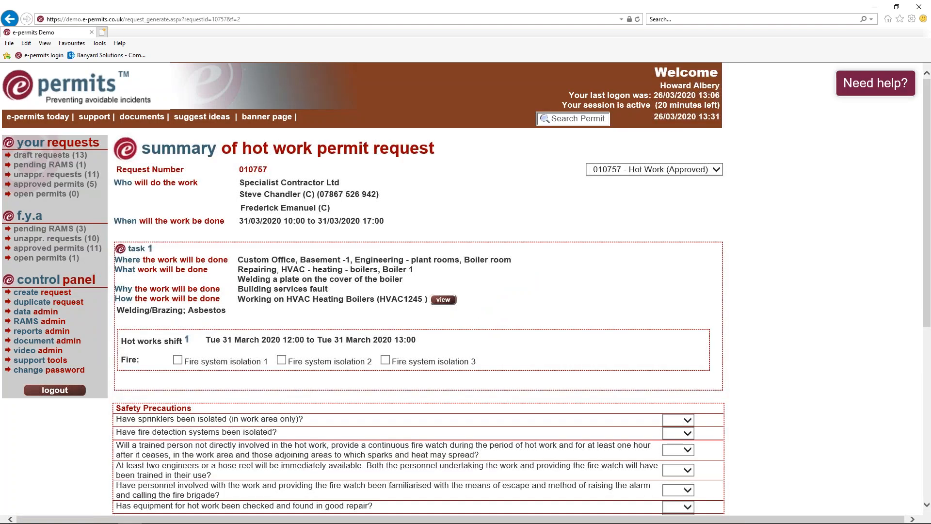
pyautogui.scroll(-3, 261, 194)
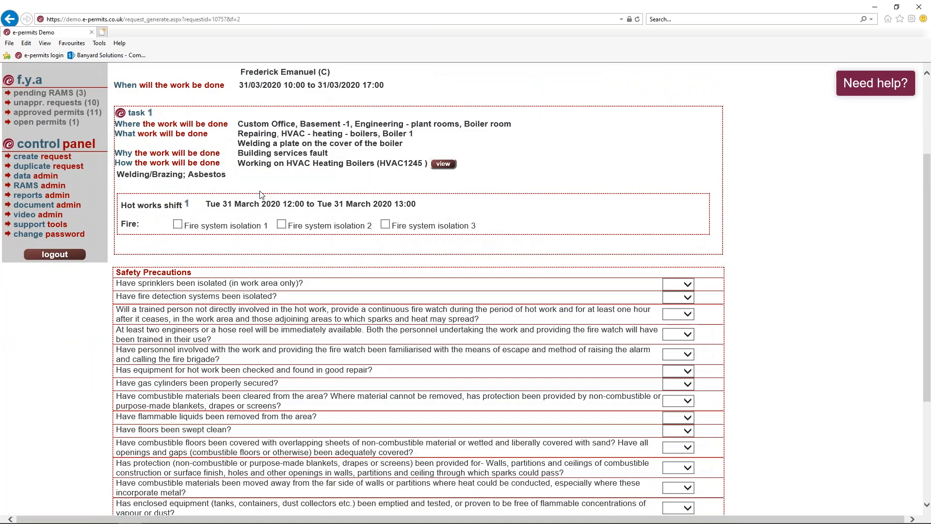
pyautogui.scroll(3, 261, 194)
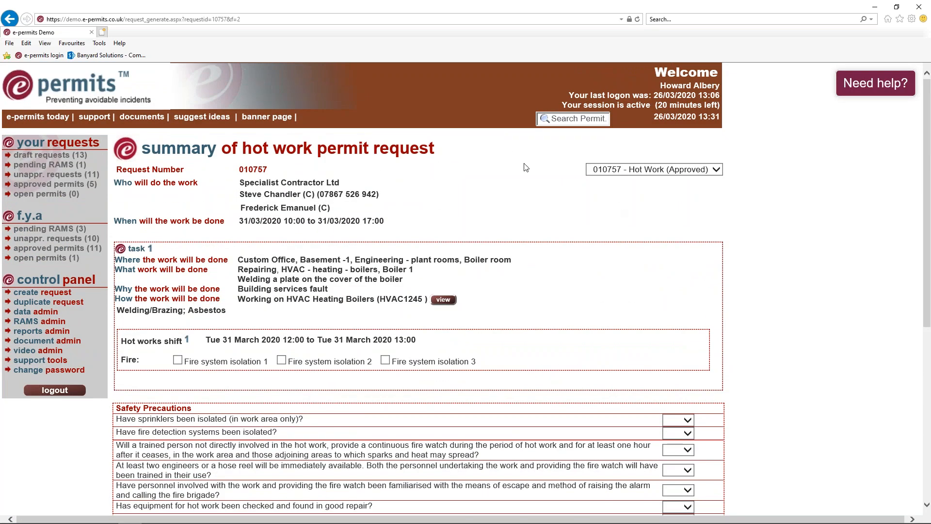
pyautogui.scroll(-6, 249, 219)
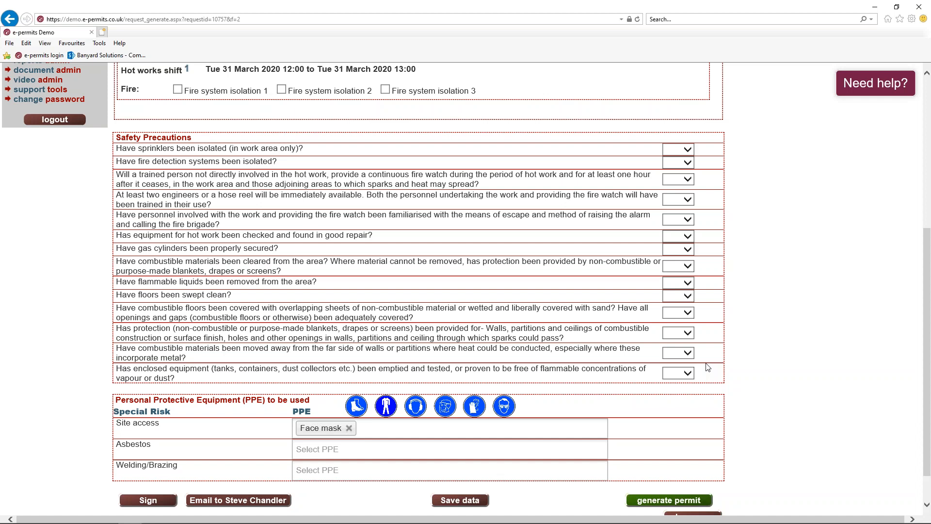
# Answer Yes for isolated sprinklers, two engineers or hose reel, secured gas cylinders and combustibles moved from the walls' far side, and save the data.
pyautogui.click(687, 150)
pyautogui.click(681, 160)
pyautogui.click(687, 199)
pyautogui.click(690, 210)
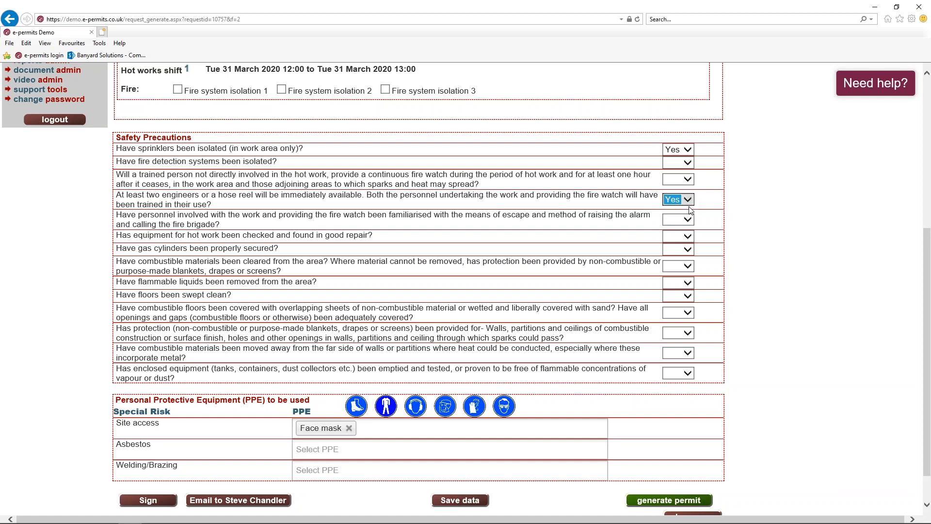
pyautogui.click(687, 236)
pyautogui.click(685, 262)
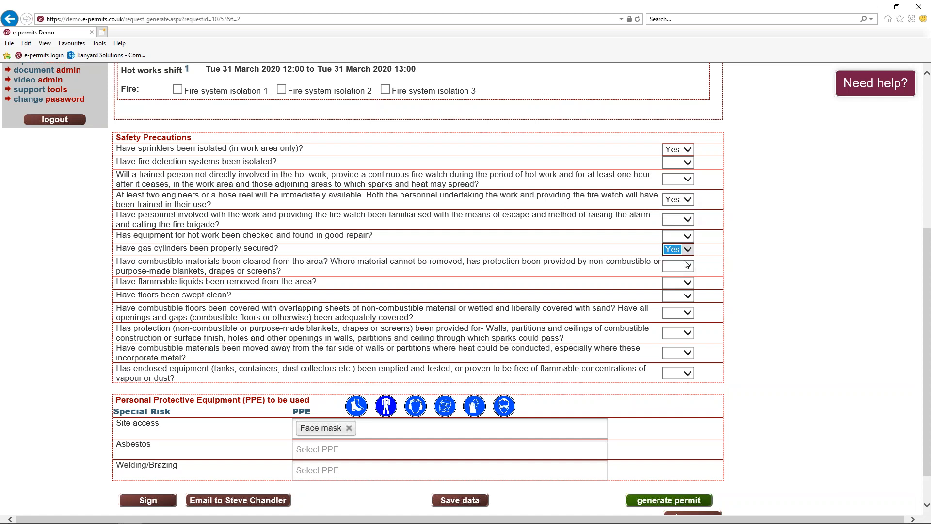
pyautogui.click(680, 350)
pyautogui.click(682, 369)
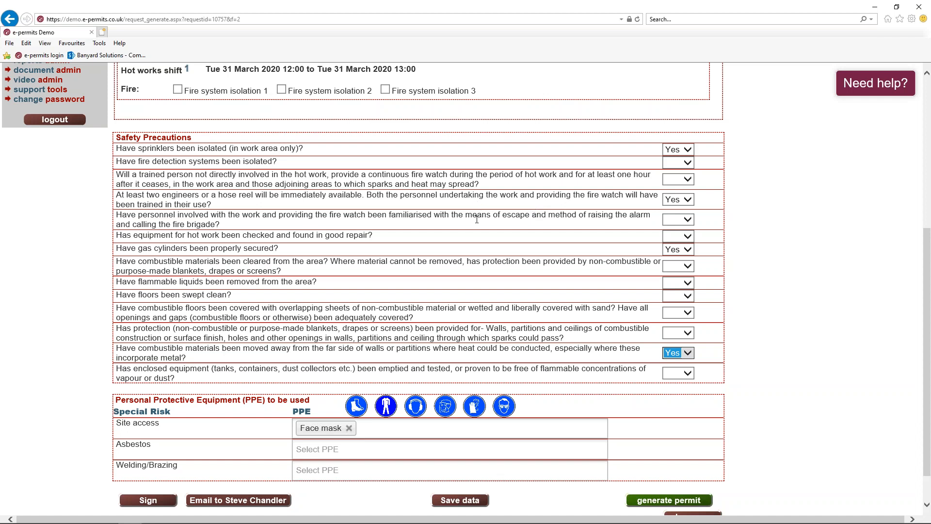
pyautogui.scroll(-2, 477, 220)
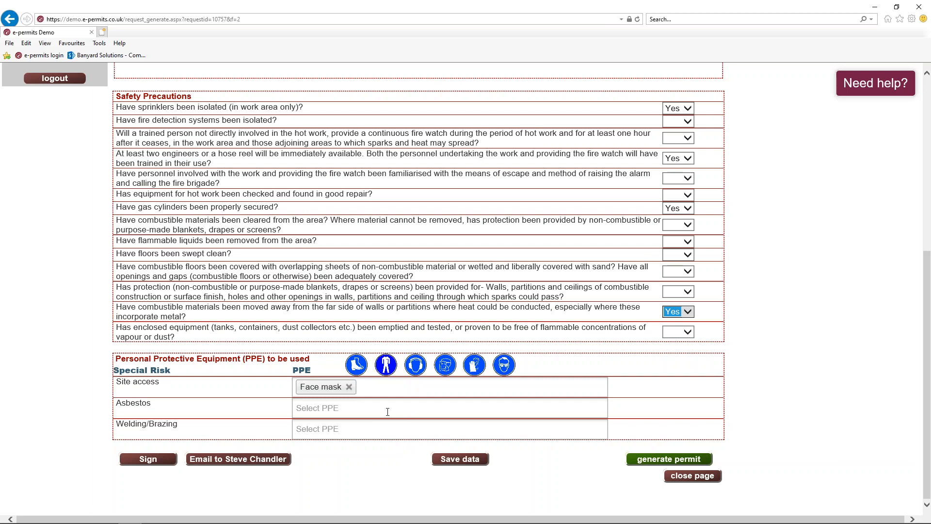
pyautogui.click(463, 461)
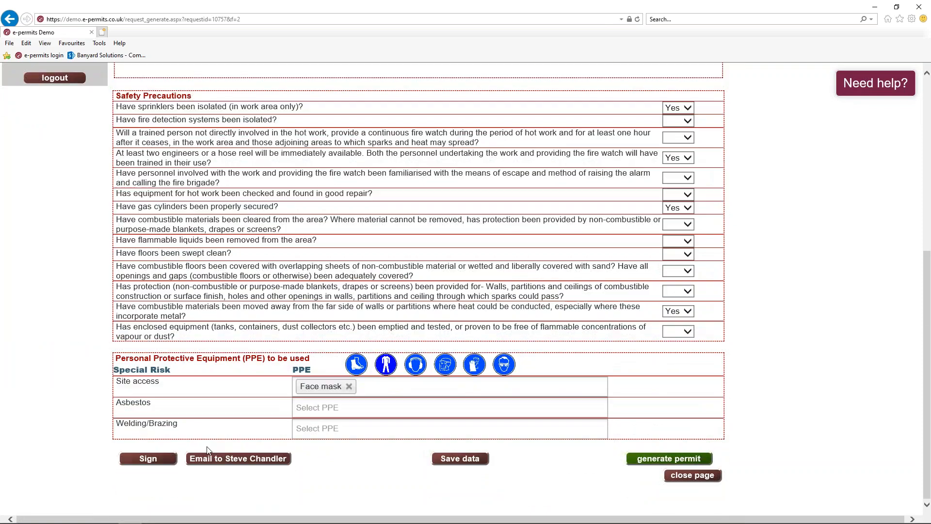
# Sign the hot work permit as authorised issuer only, cancelling the person in charge signature.
pyautogui.click(148, 458)
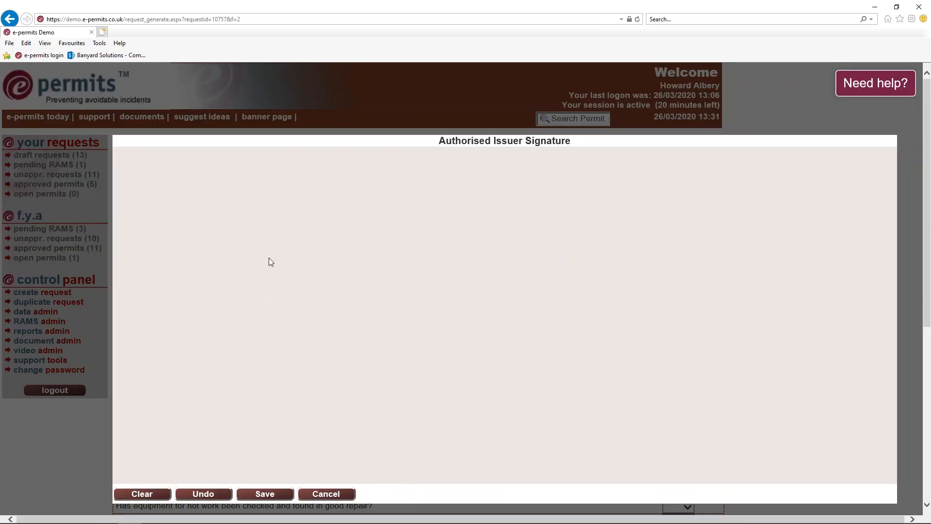
pyautogui.moveTo(306, 264)
pyautogui.mouseDown()
pyautogui.moveTo(176, 287)
pyautogui.moveTo(213, 305)
pyautogui.mouseUp()
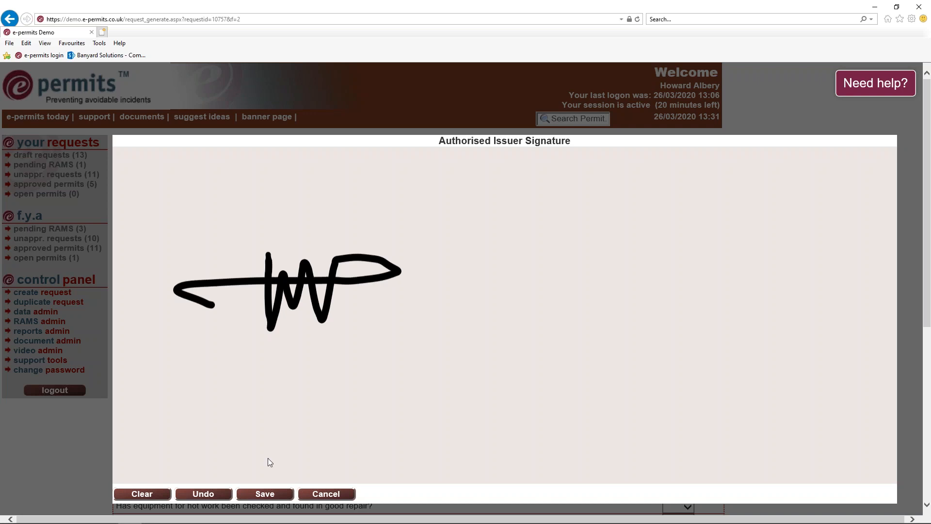
pyautogui.click(263, 495)
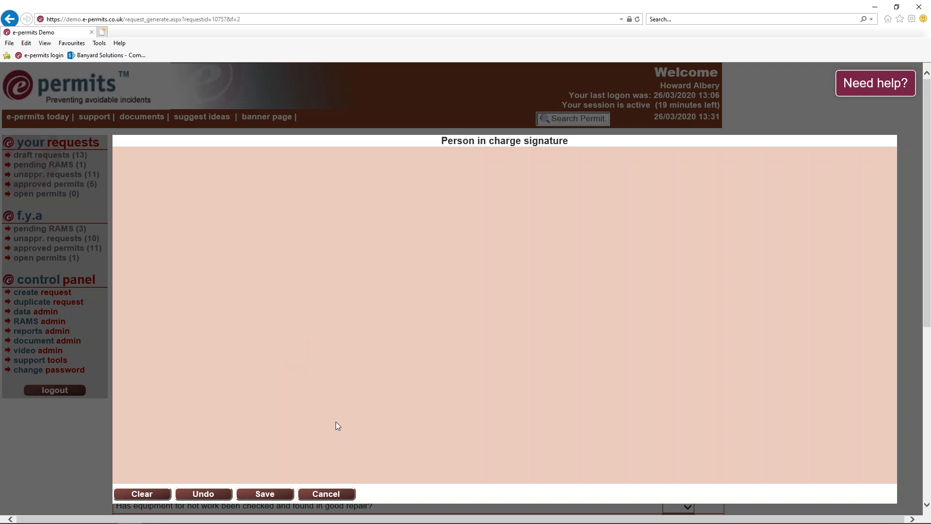
pyautogui.click(331, 494)
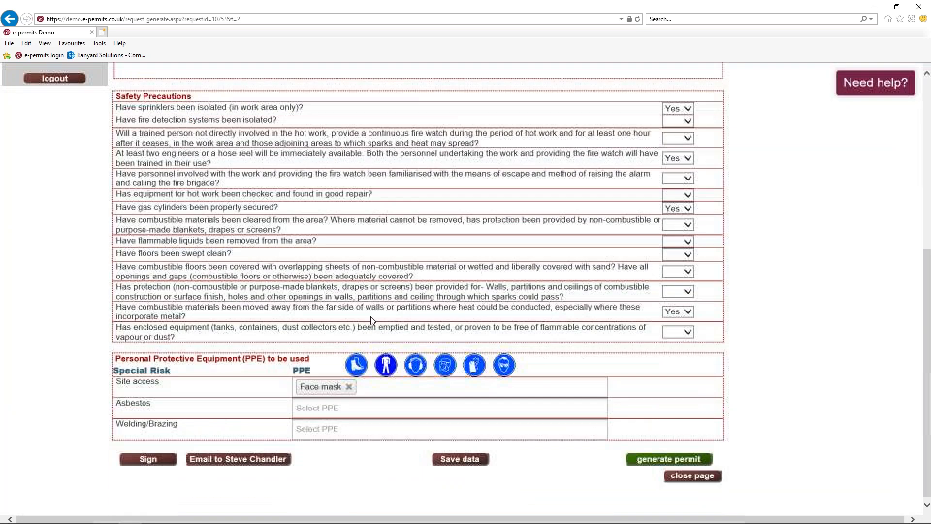
# Generate the hot work permit and open Permit010757.pdf in Adobe Acrobat Reader.
pyautogui.click(661, 463)
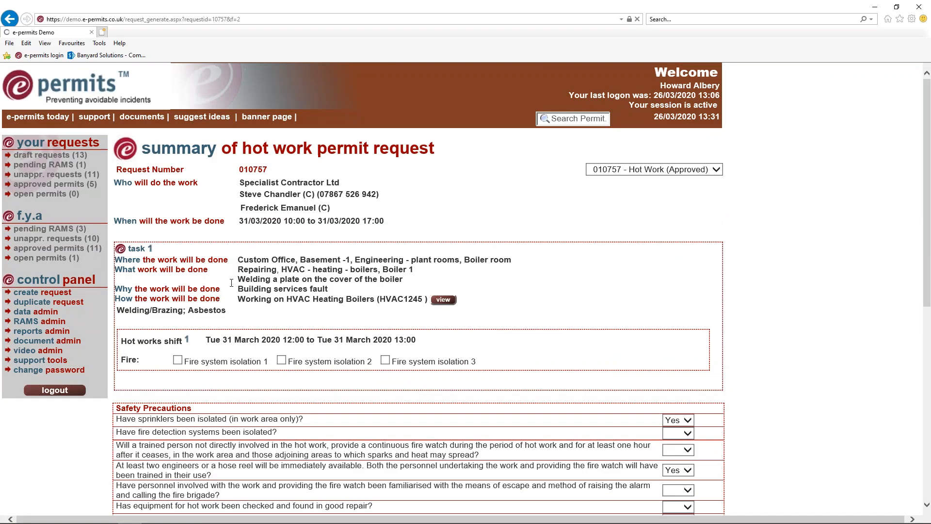
pyautogui.scroll(-7, 284, 295)
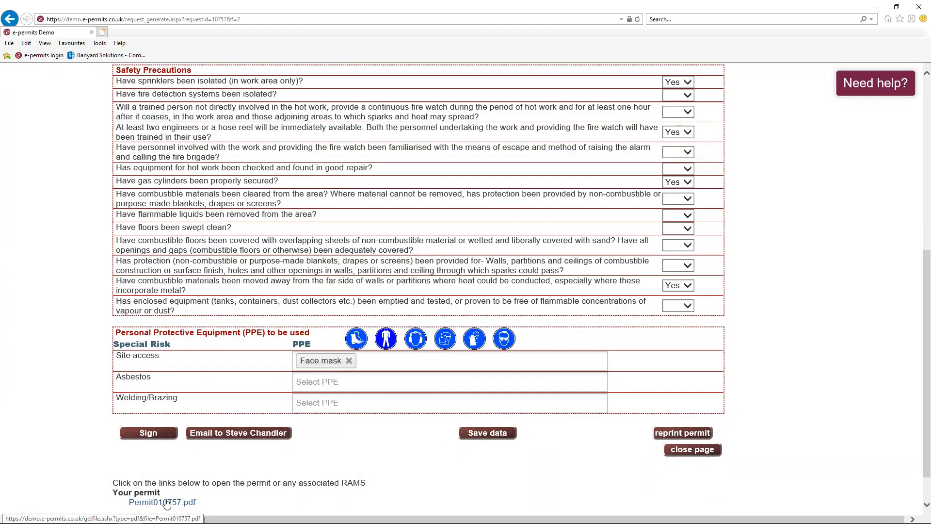
pyautogui.click(281, 431)
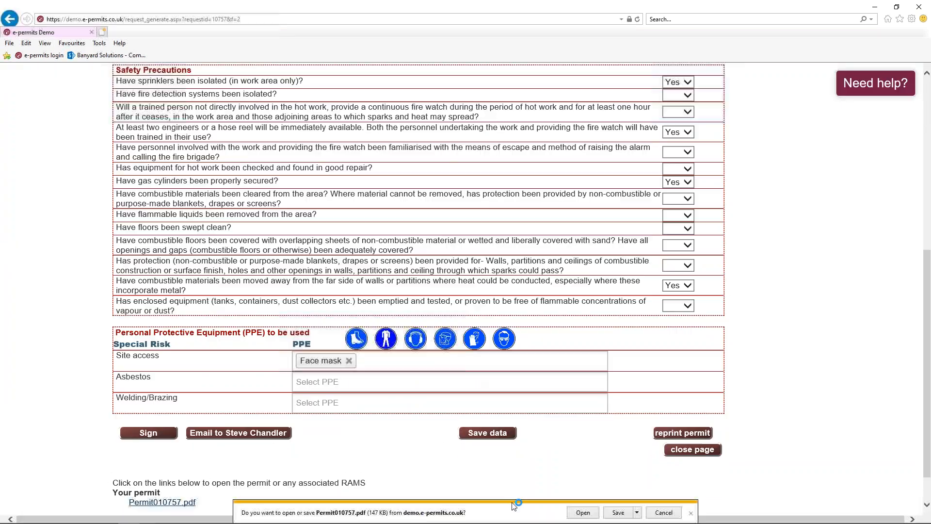
pyautogui.click(583, 513)
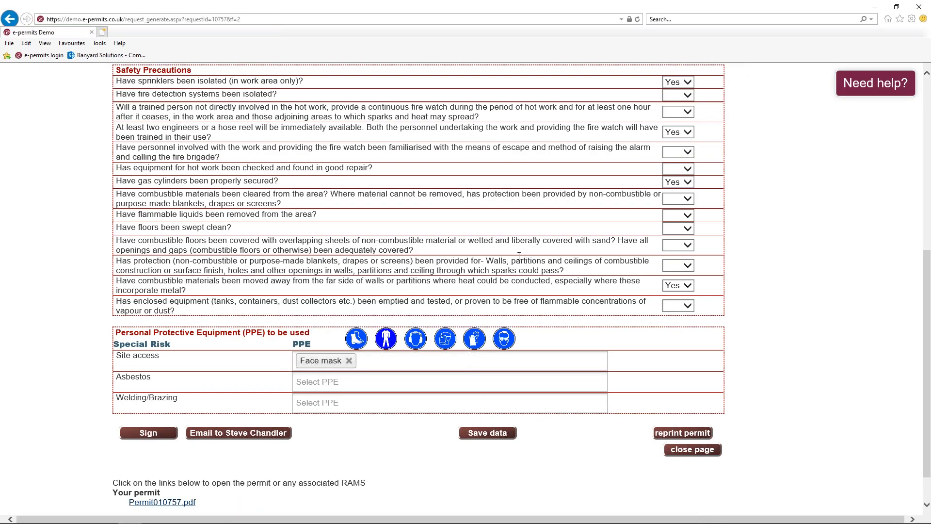
# Examine the hot work permit PDF's safety precautions, issuer signature and acceptance statement, and return to the browser to close the permit page.
pyautogui.scroll(-3, 122, 220)
pyautogui.scroll(-10, 121, 220)
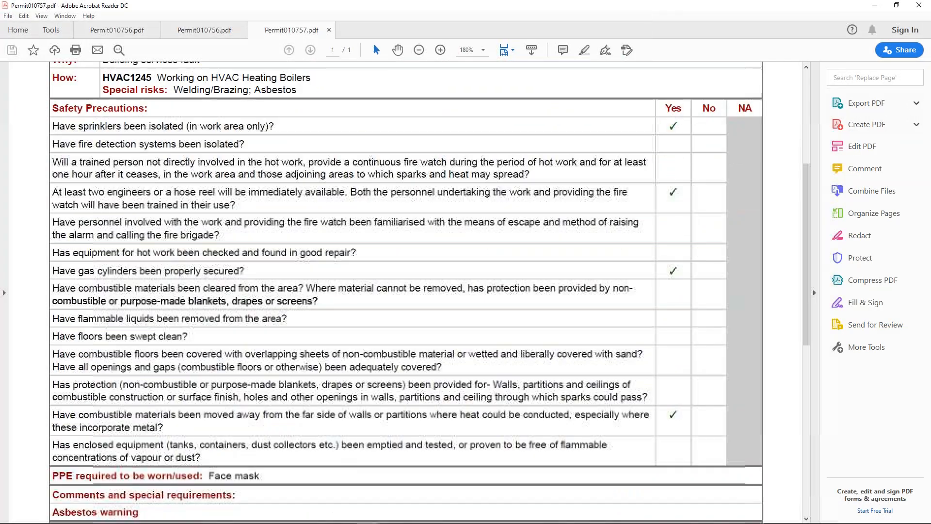
pyautogui.scroll(-11, 606, 130)
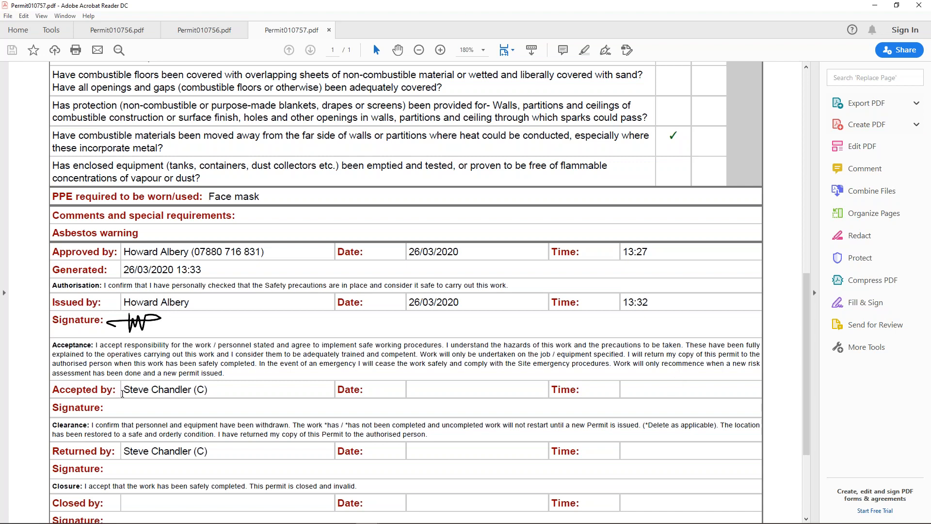
pyautogui.moveTo(230, 377); pyautogui.dragTo(99, 346)
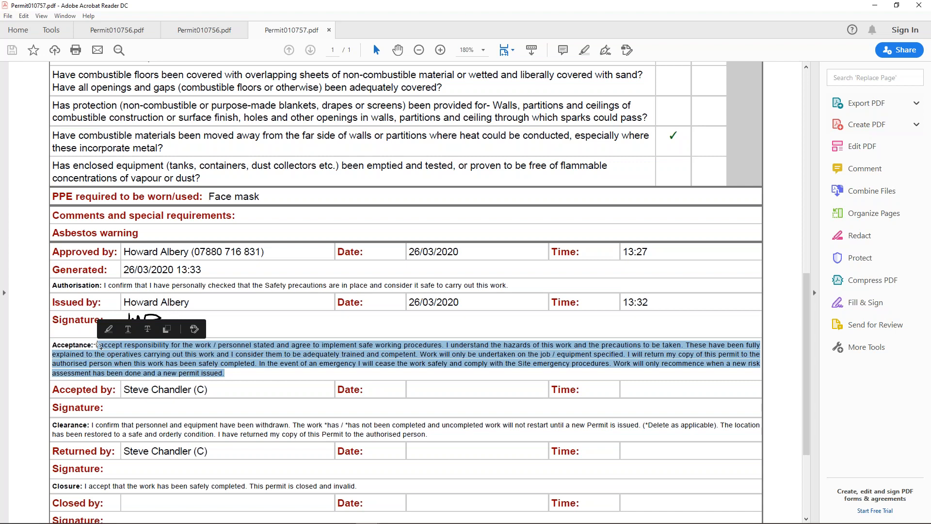
pyautogui.click(240, 323)
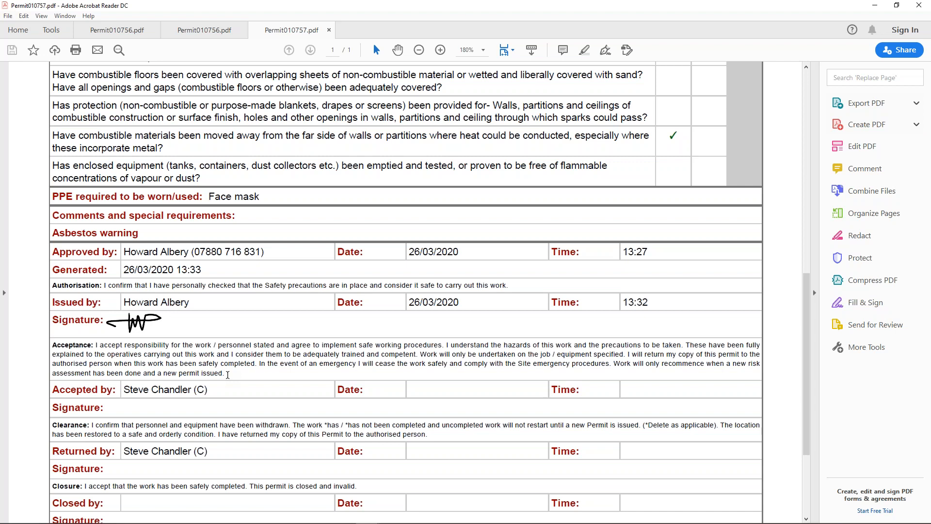
pyautogui.moveTo(227, 374); pyautogui.dragTo(95, 345)
pyautogui.click(226, 371)
pyautogui.click(877, 6)
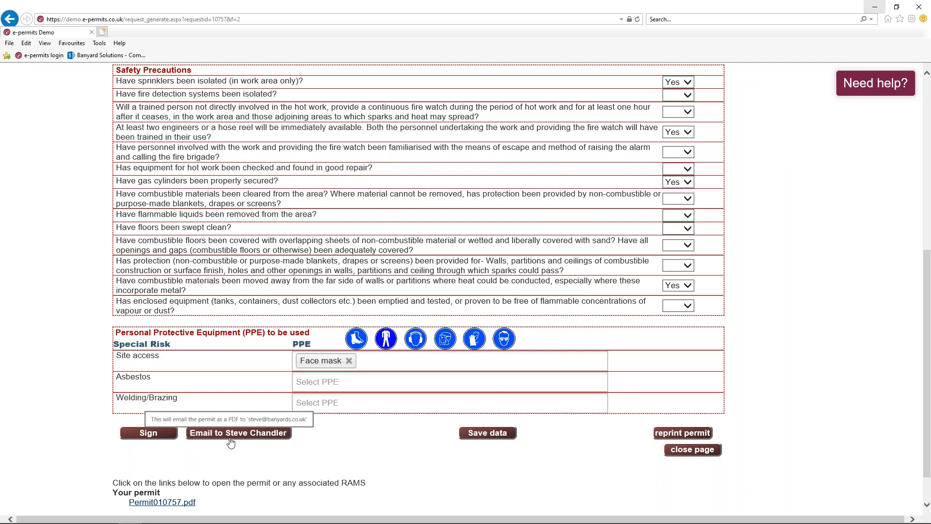
pyautogui.click(694, 450)
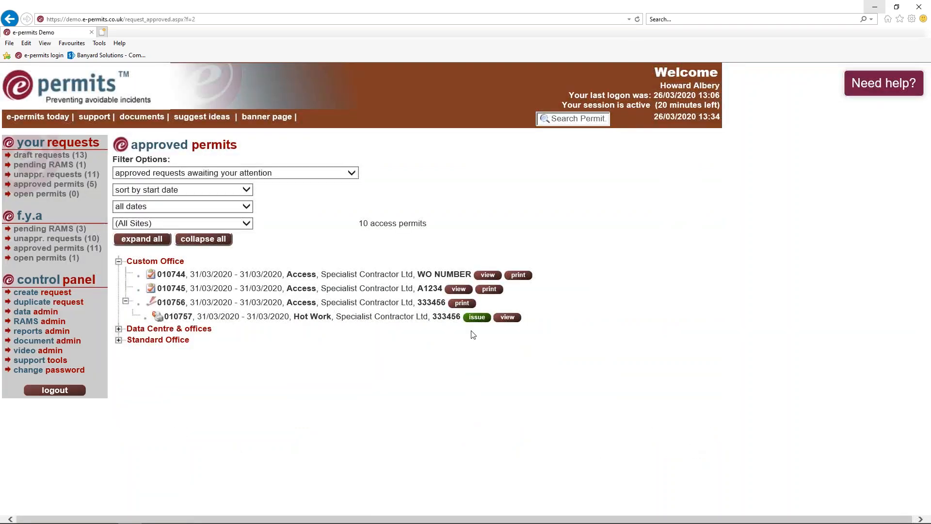
# Issue the hot work permit 010757 and expand its parent access permit 010756 in the open permits awaiting attention.
pyautogui.click(476, 318)
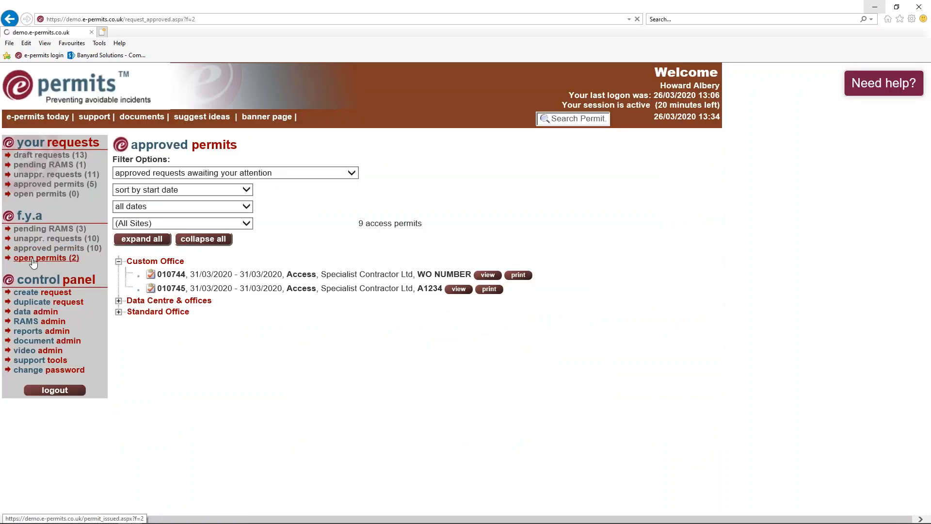
pyautogui.click(33, 260)
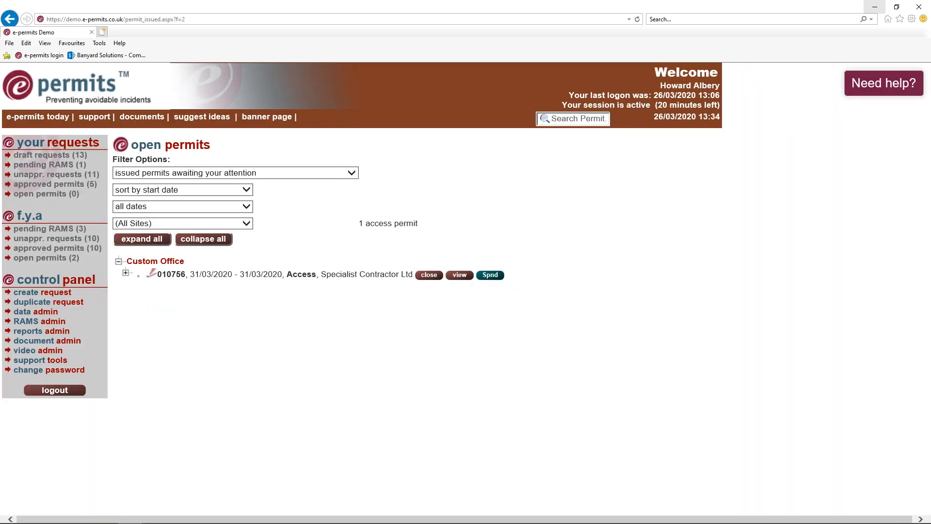
pyautogui.click(126, 272)
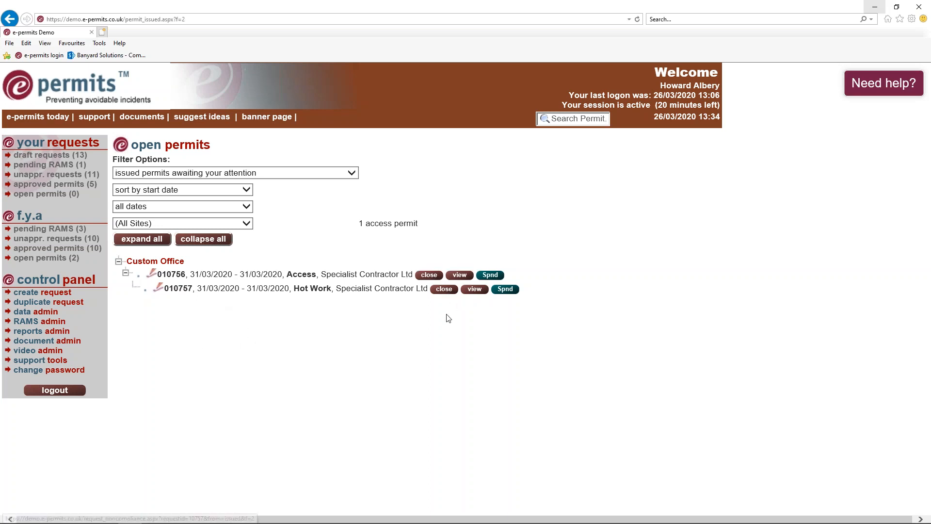
# Open the closure form of the hot work permit 010757 and review its pre-closing checks.
pyautogui.click(443, 289)
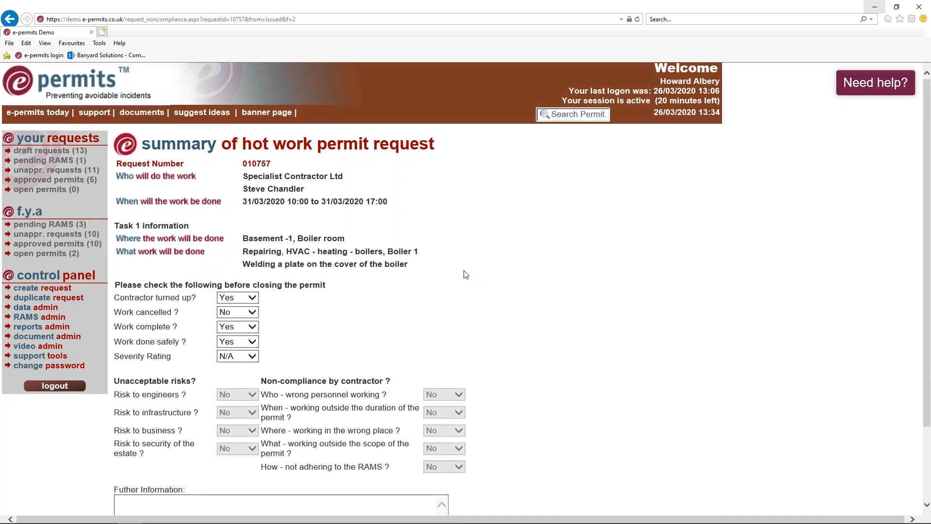
pyautogui.scroll(-2, 501, 213)
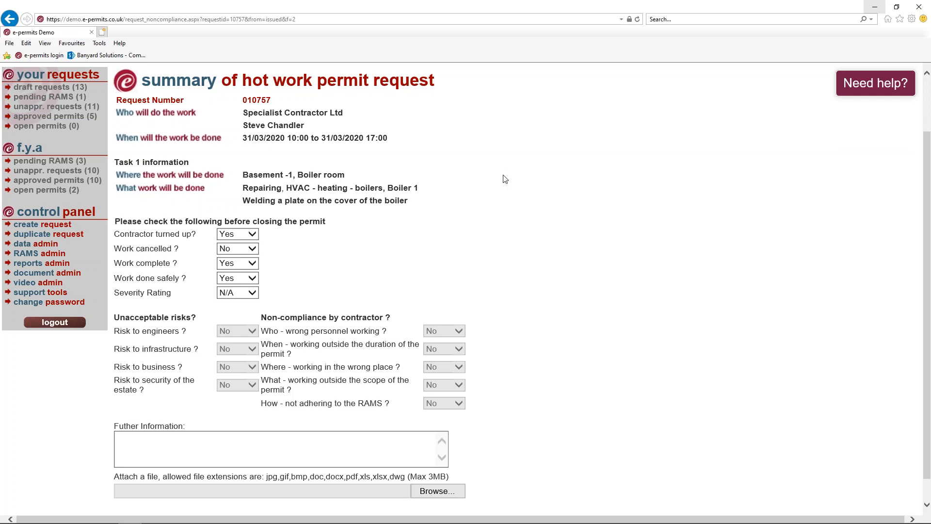
pyautogui.scroll(-2, 501, 175)
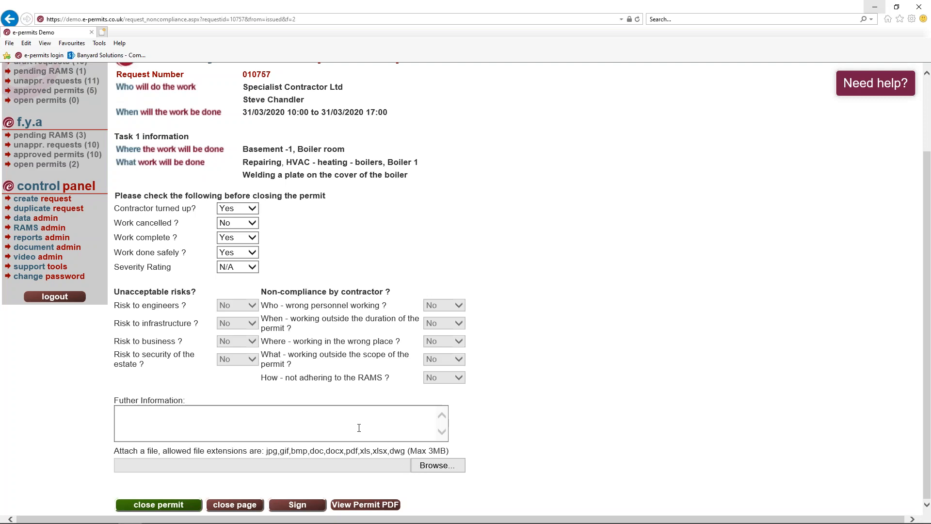
pyautogui.click(297, 505)
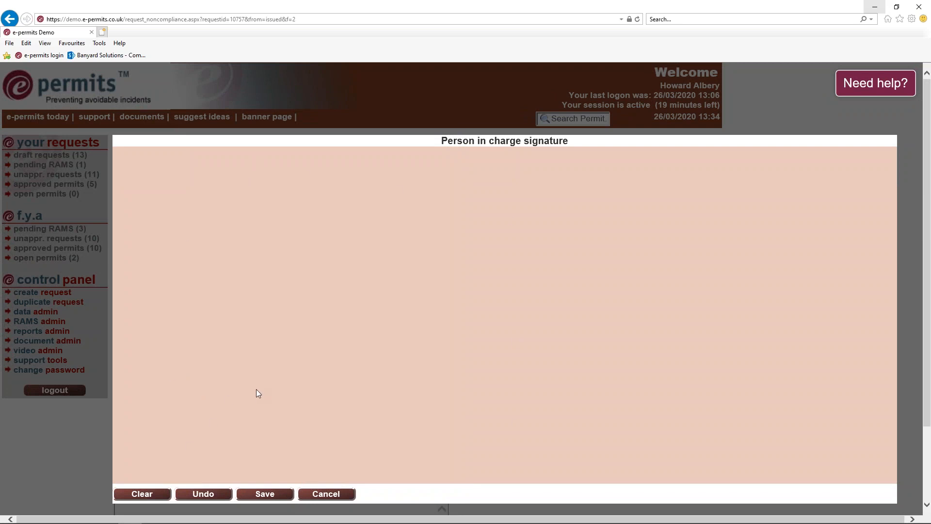
pyautogui.click(316, 494)
pyautogui.scroll(-2, 271, 459)
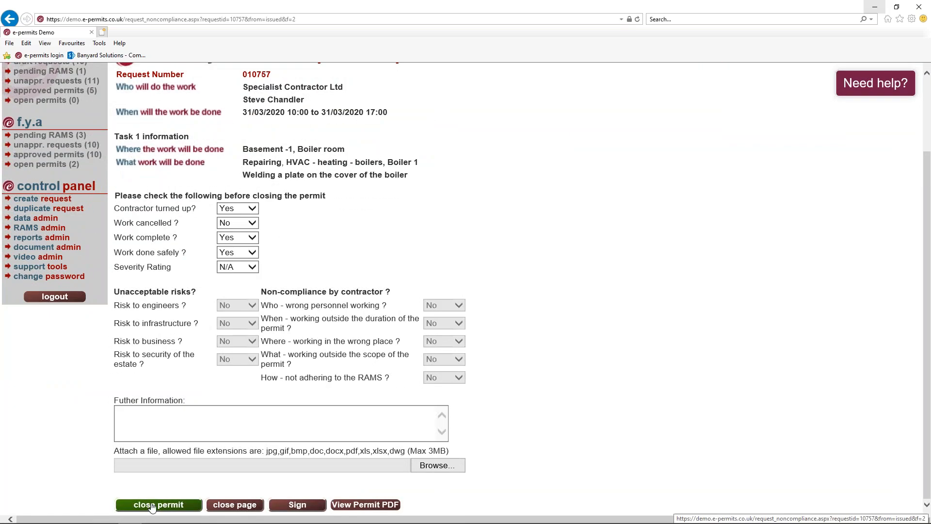
# Sign the hot work permit's closure with a dot as person in charge and a handwritten signature as authorised issuer, saving both.
pyautogui.click(299, 506)
pyautogui.click(274, 496)
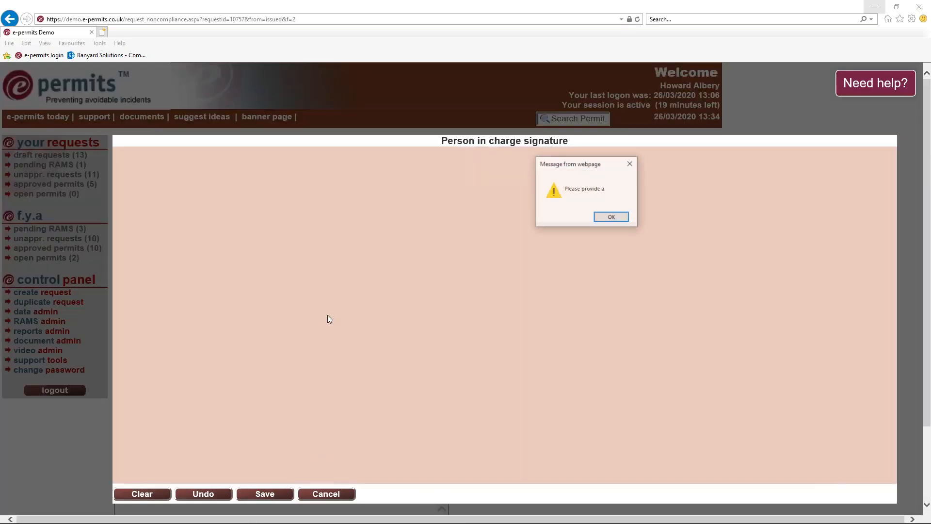
pyautogui.click(610, 217)
pyautogui.click(270, 306)
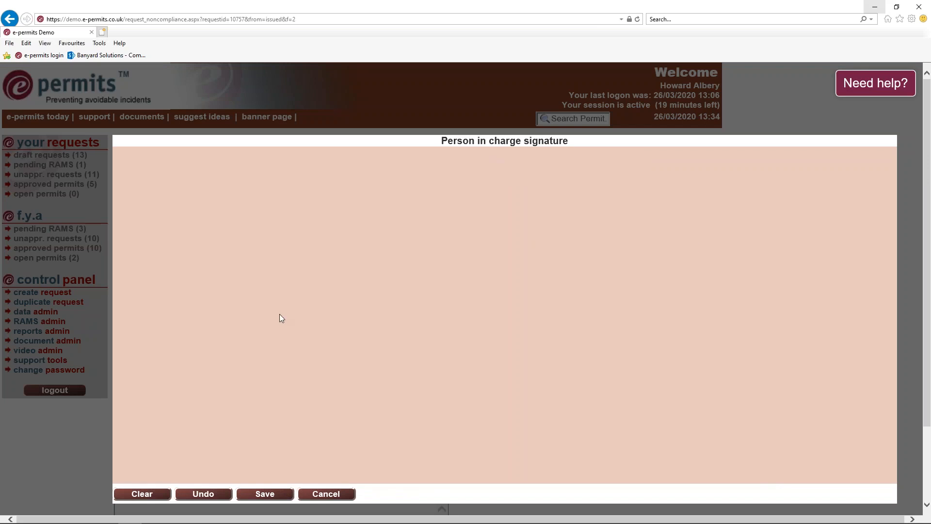
pyautogui.click(277, 496)
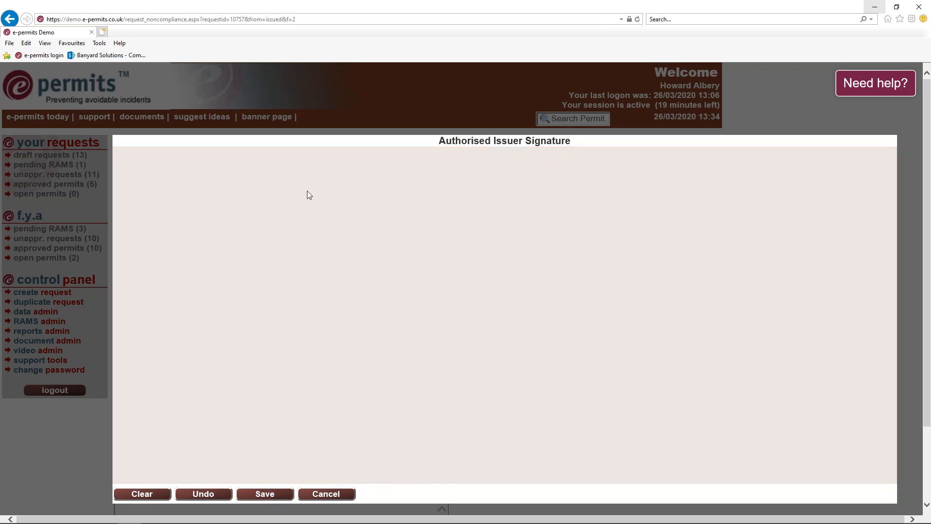
pyautogui.moveTo(276, 217)
pyautogui.mouseDown()
pyautogui.moveTo(303, 308)
pyautogui.moveTo(360, 279)
pyautogui.moveTo(194, 266)
pyautogui.mouseUp()
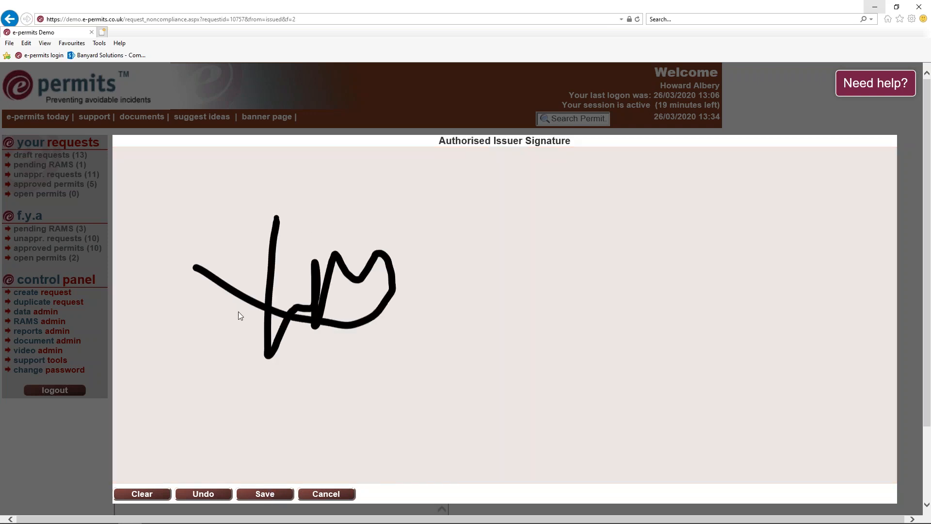
pyautogui.click(266, 496)
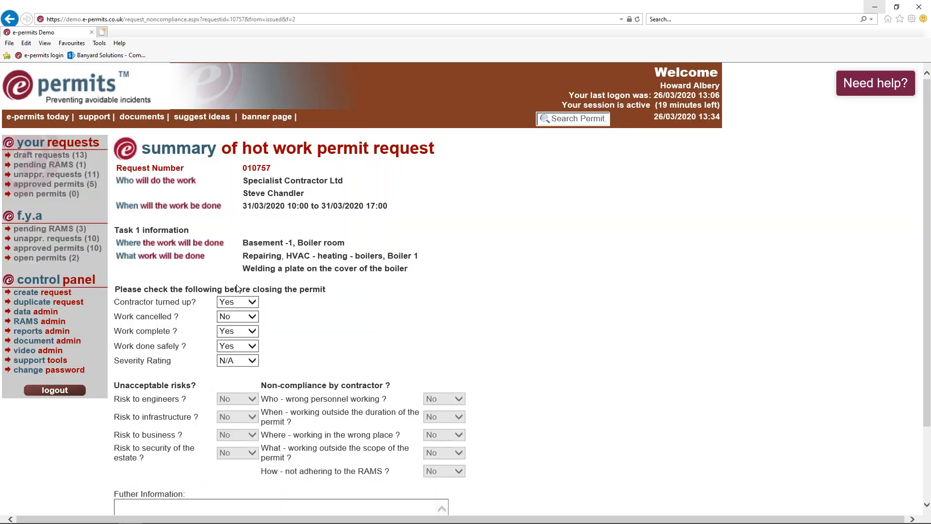
# Open the signed Permit010757.pdf in Adobe Acrobat Reader and examine its safety precautions, clearance and closure signatures.
pyautogui.scroll(-2, 238, 288)
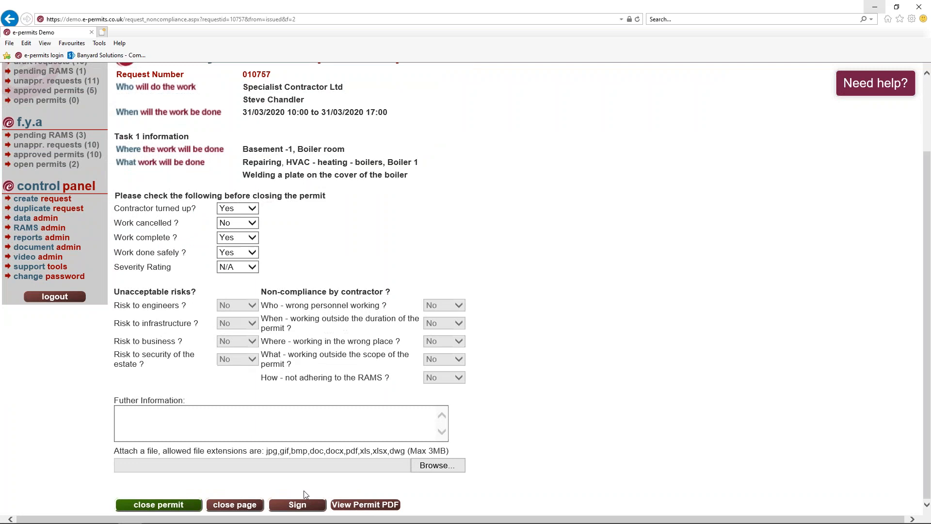
pyautogui.click(364, 504)
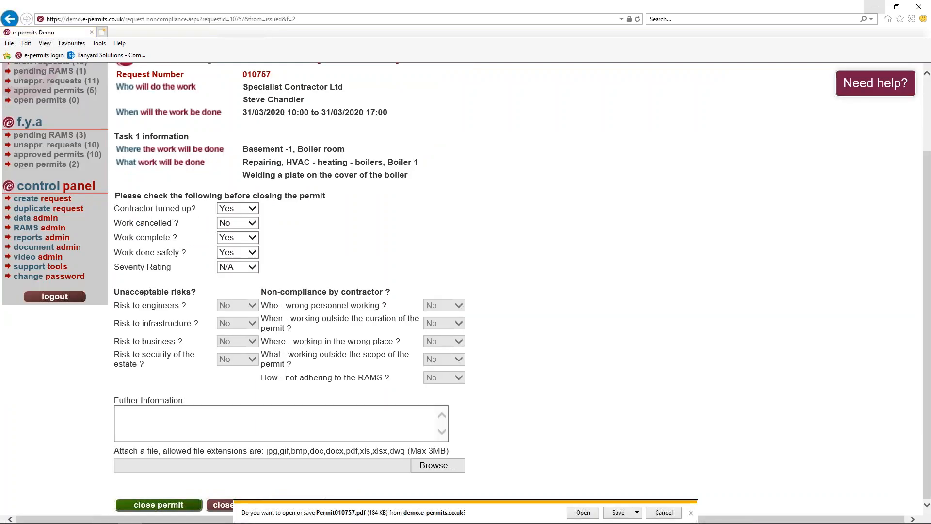
pyautogui.click(583, 512)
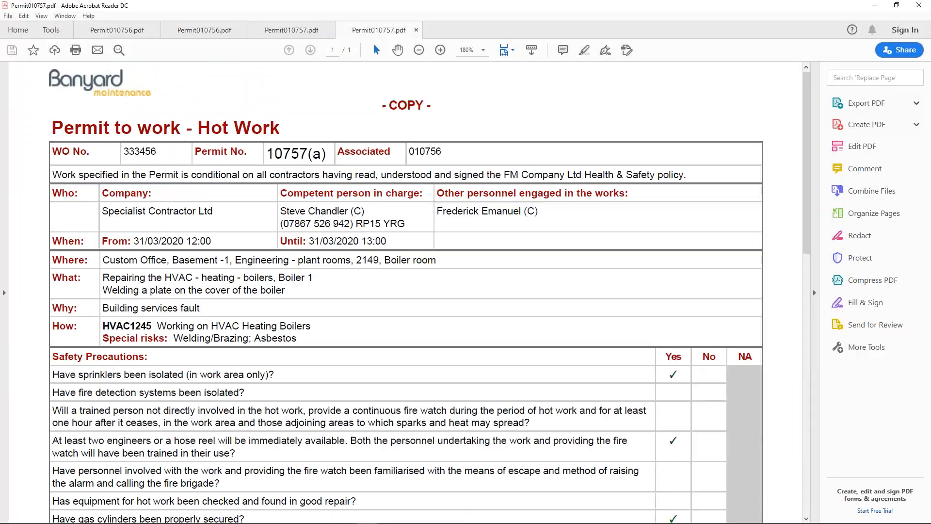
pyautogui.scroll(-6, 296, 148)
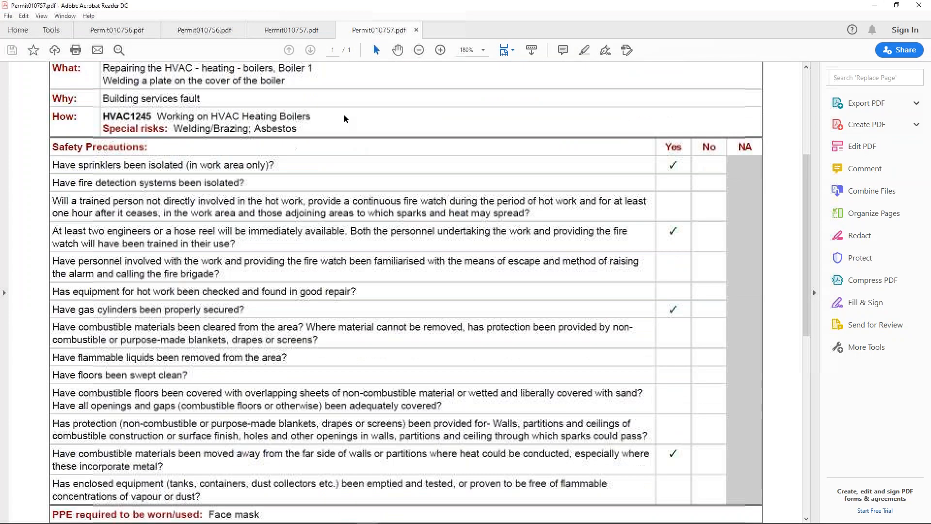
pyautogui.scroll(-6, 345, 137)
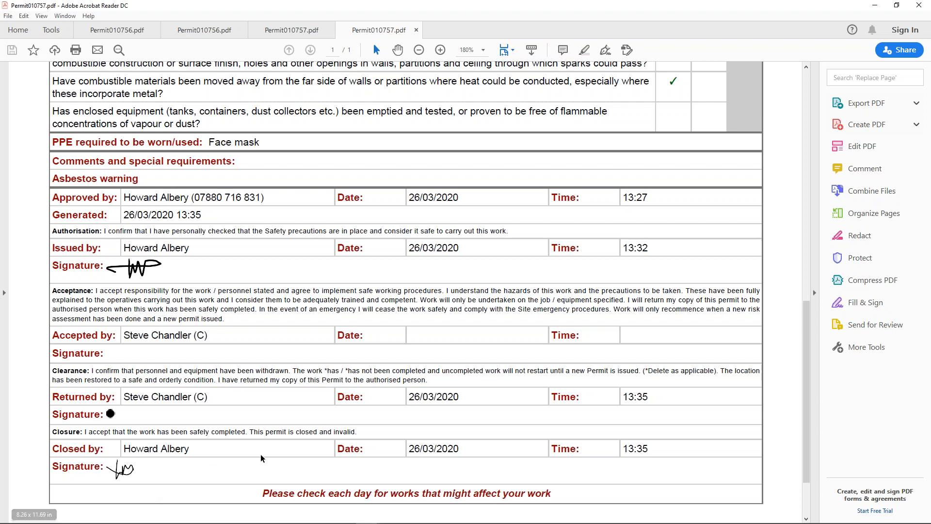
pyautogui.scroll(9, 215, 427)
pyautogui.scroll(1, 215, 427)
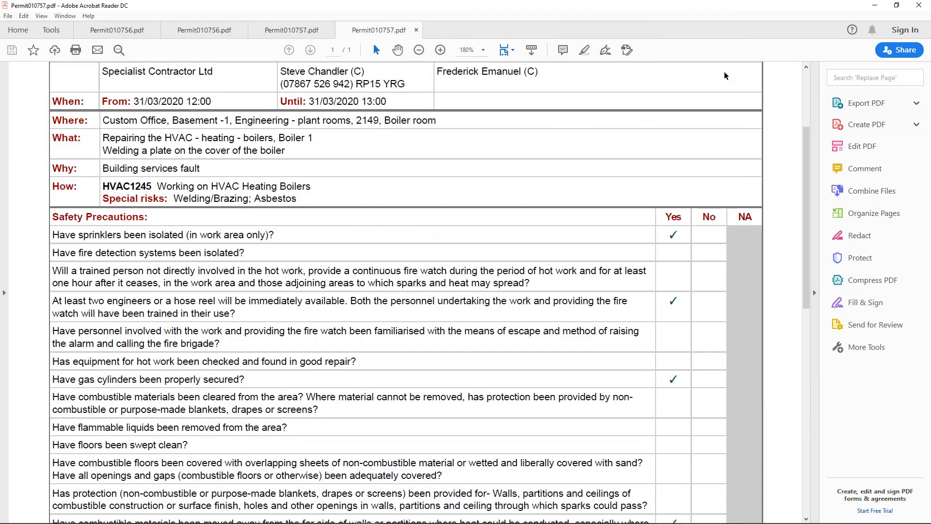
# Return to the browser and close the hot work permit 010757.
pyautogui.click(875, 6)
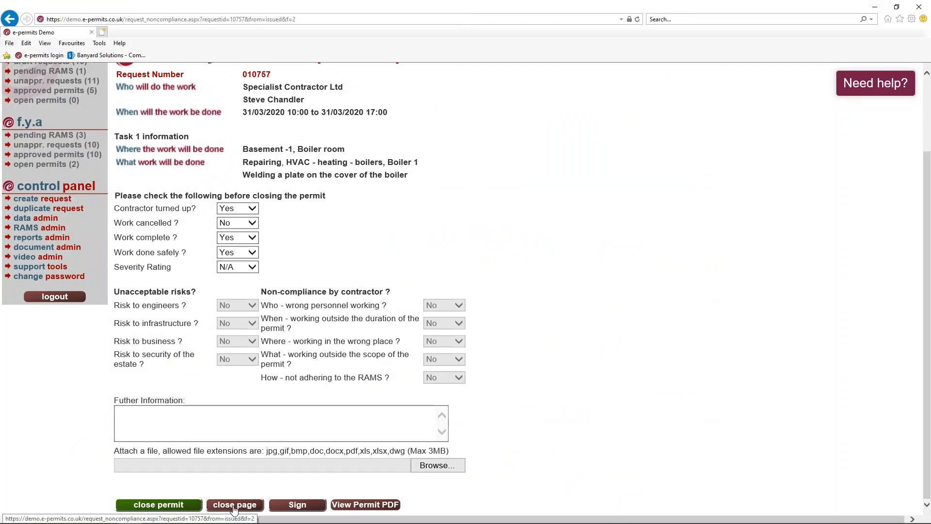
pyautogui.click(159, 504)
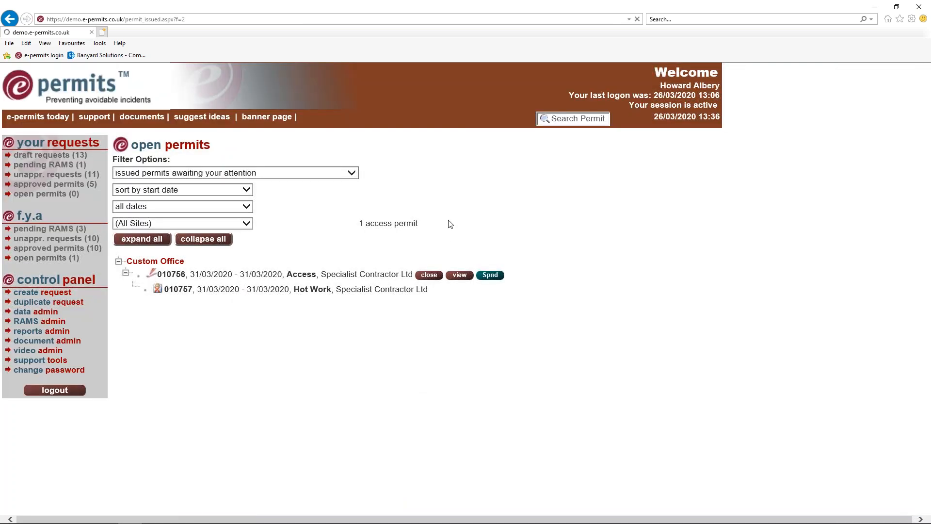
# Open the closure form of access permit 010756 and sign it by hand as person in charge and as authorised issuer.
pyautogui.click(432, 275)
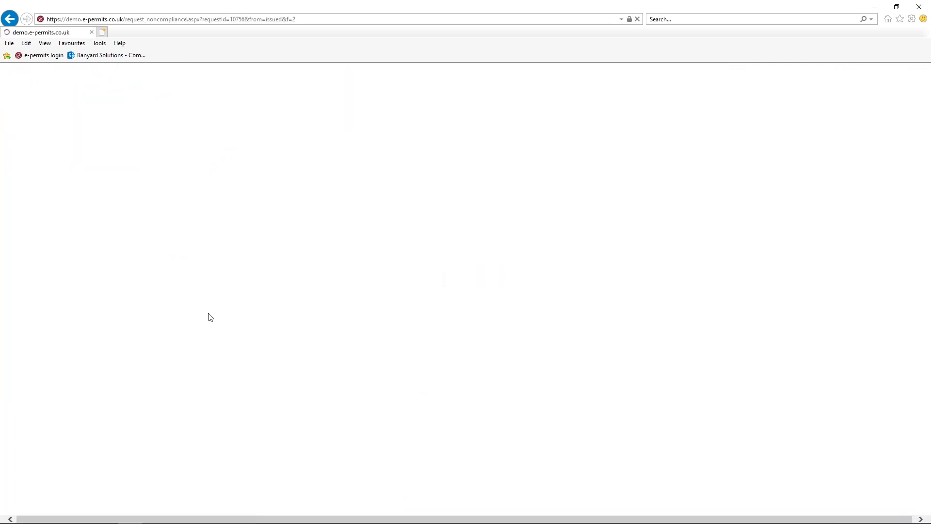
pyautogui.scroll(-2, 205, 449)
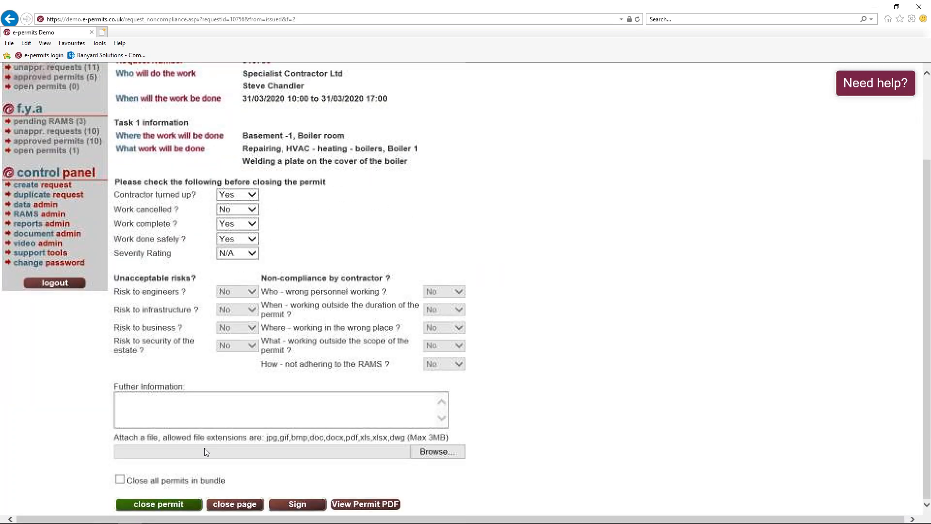
pyautogui.click(298, 503)
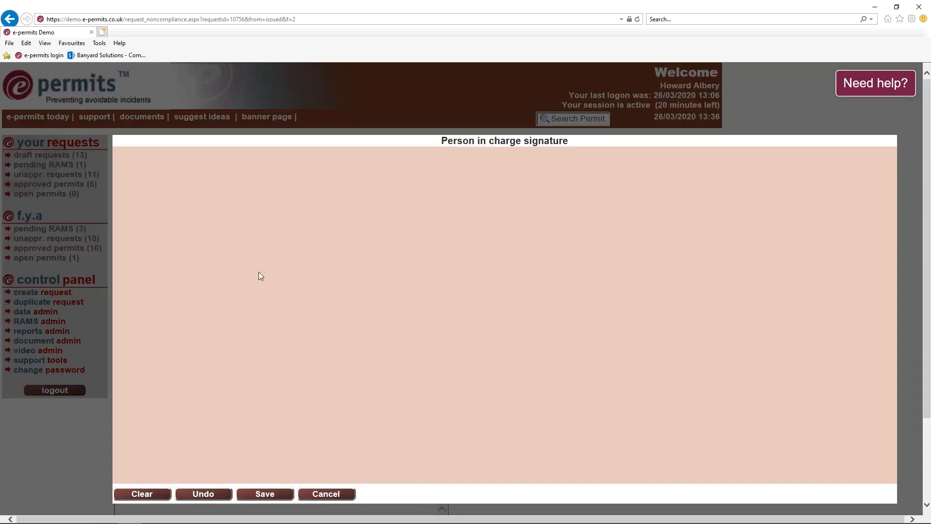
pyautogui.moveTo(281, 248)
pyautogui.mouseDown()
pyautogui.moveTo(264, 281)
pyautogui.moveTo(304, 395)
pyautogui.mouseUp()
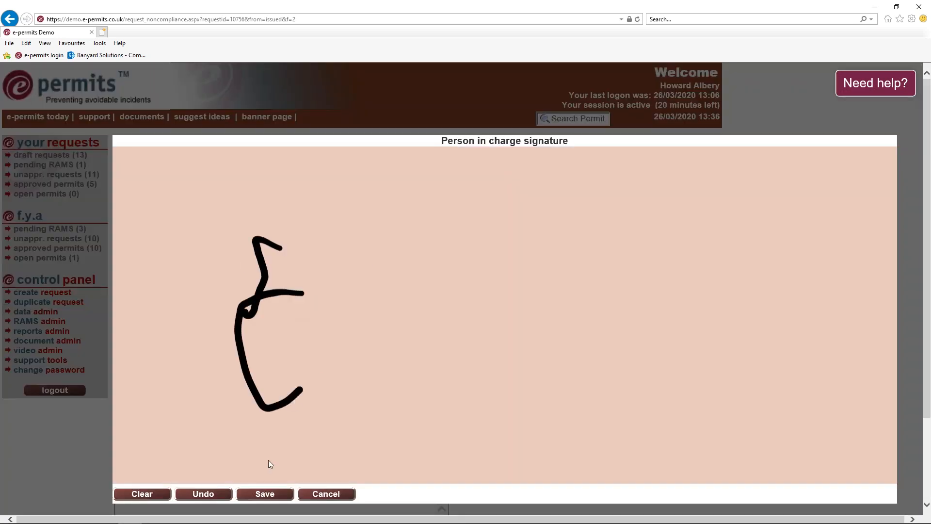
pyautogui.click(270, 494)
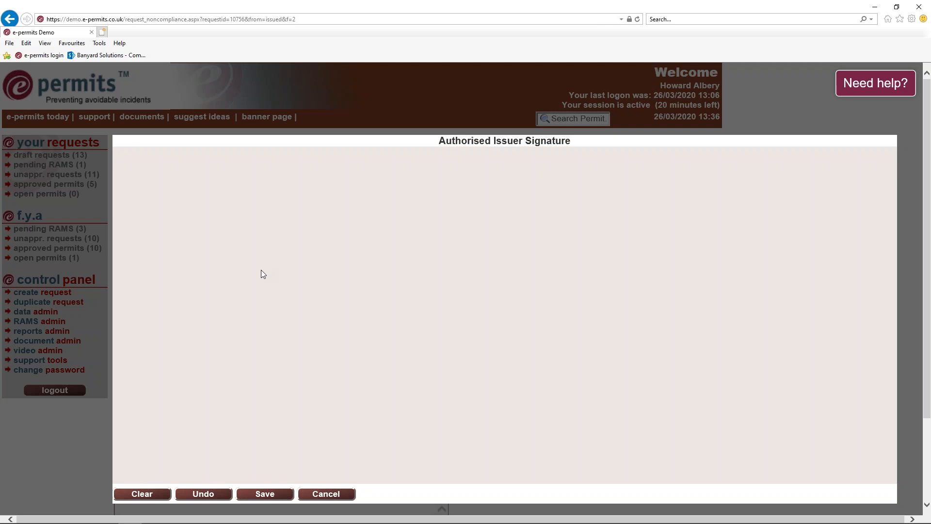
pyautogui.moveTo(270, 257)
pyautogui.mouseDown()
pyautogui.moveTo(343, 320)
pyautogui.moveTo(288, 317)
pyautogui.mouseUp()
pyautogui.click(277, 492)
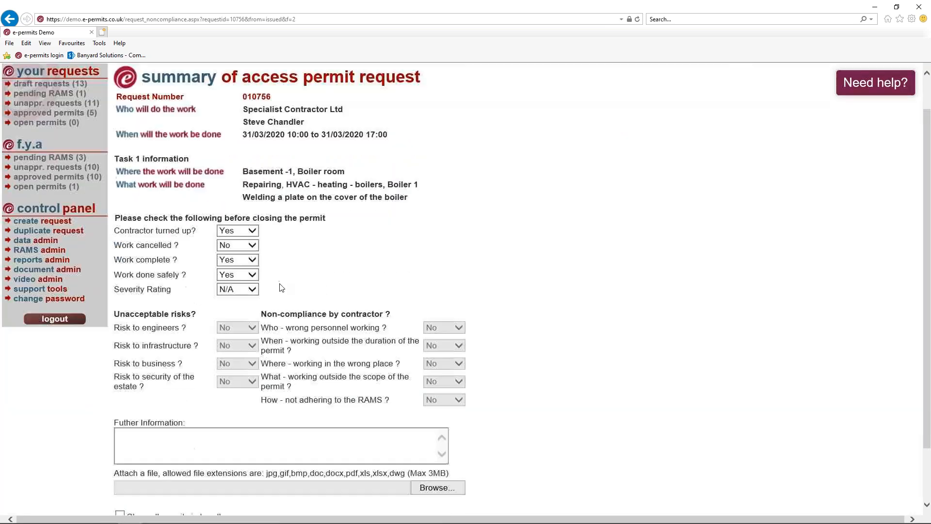
# Open the signed Permit010756.pdf in Adobe Acrobat Reader and examine its issue, acceptance, clearance and closure signatures.
pyautogui.scroll(-3, 353, 501)
pyautogui.click(341, 504)
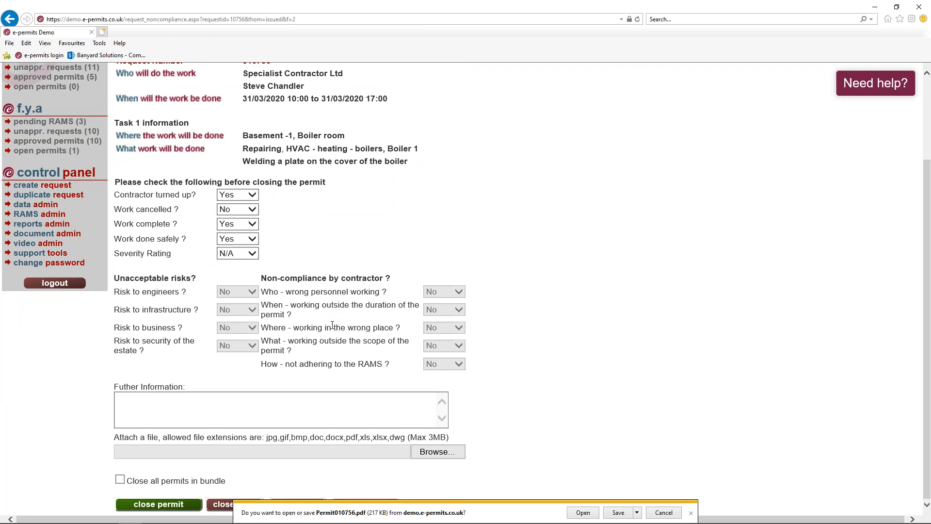
pyautogui.click(583, 513)
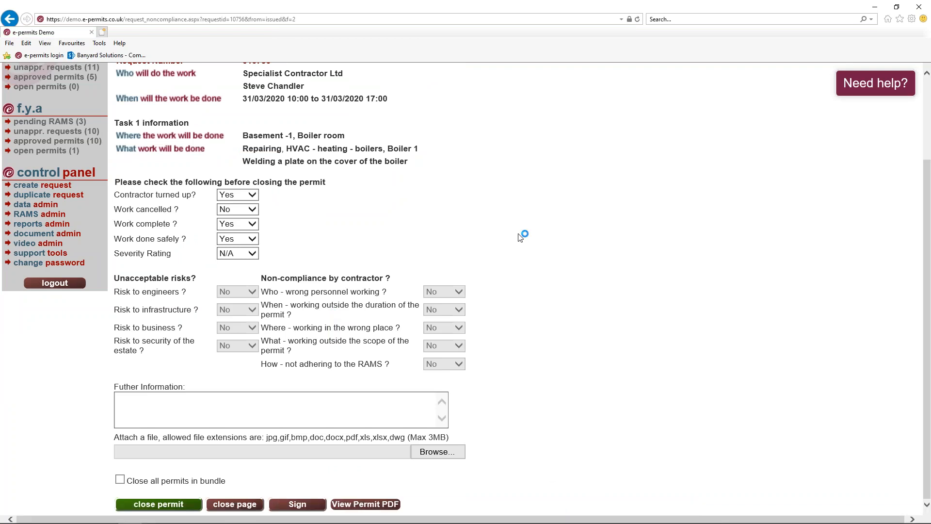
pyautogui.scroll(-5, 100, 246)
pyautogui.scroll(-5, 100, 246)
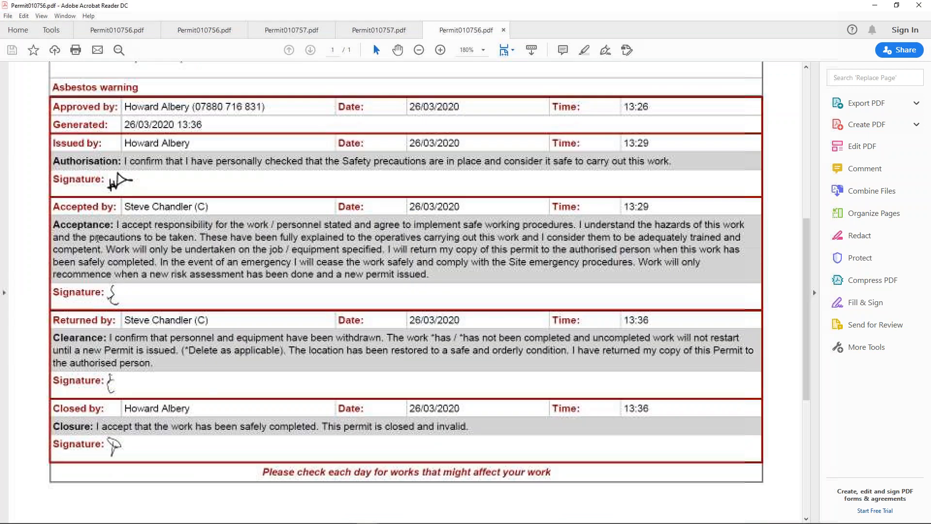